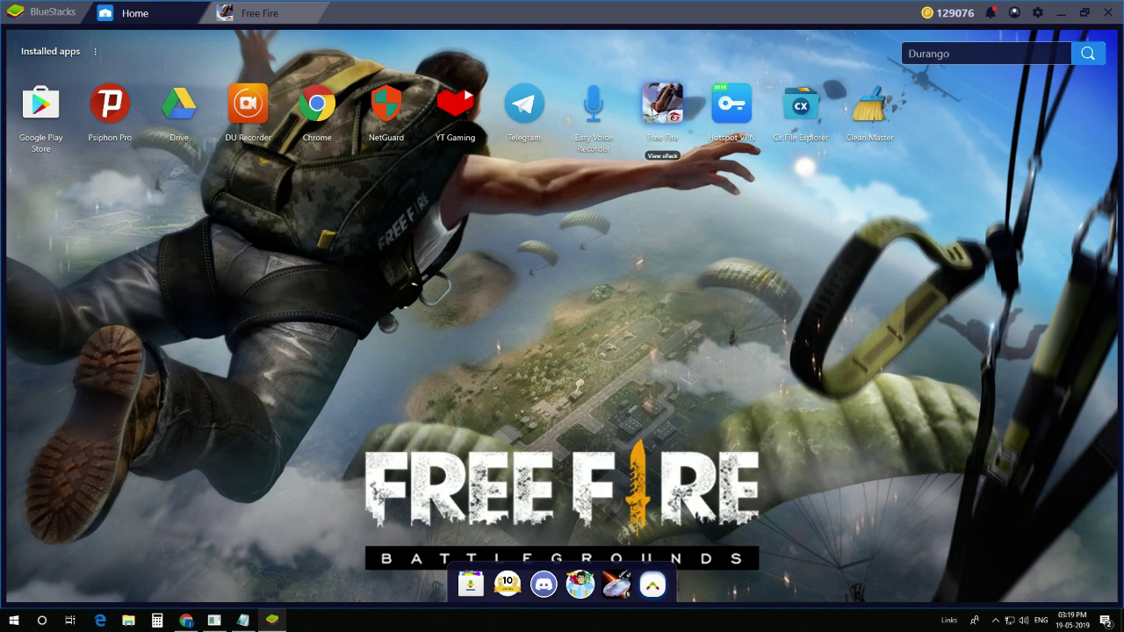
Open Free Fire and decline the incoming squad invitation
click(651, 107)
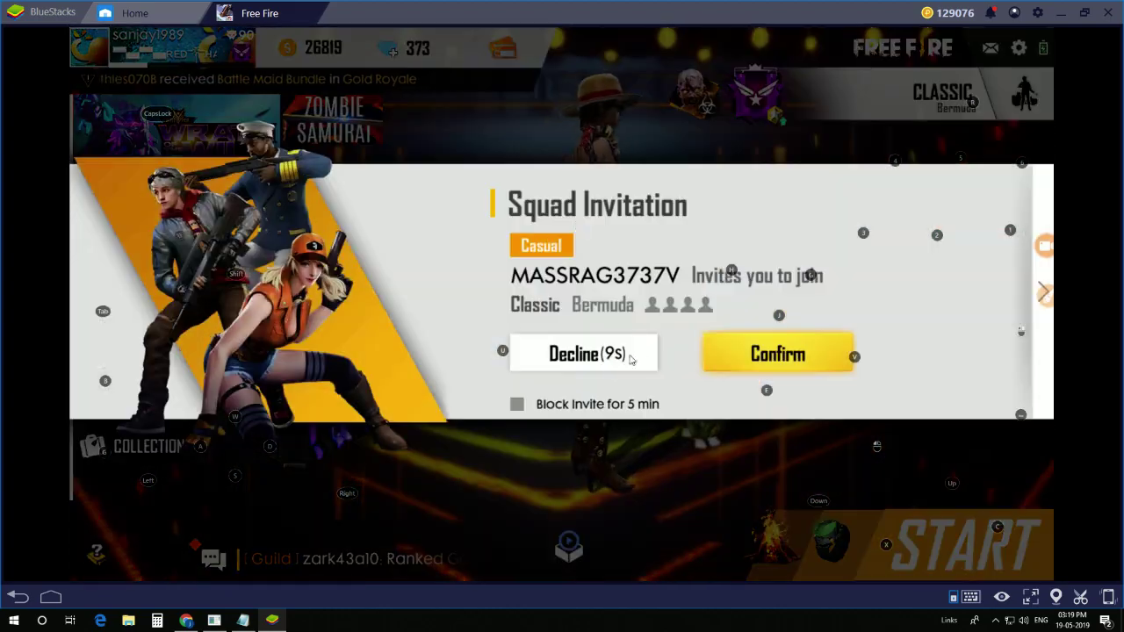
click(627, 355)
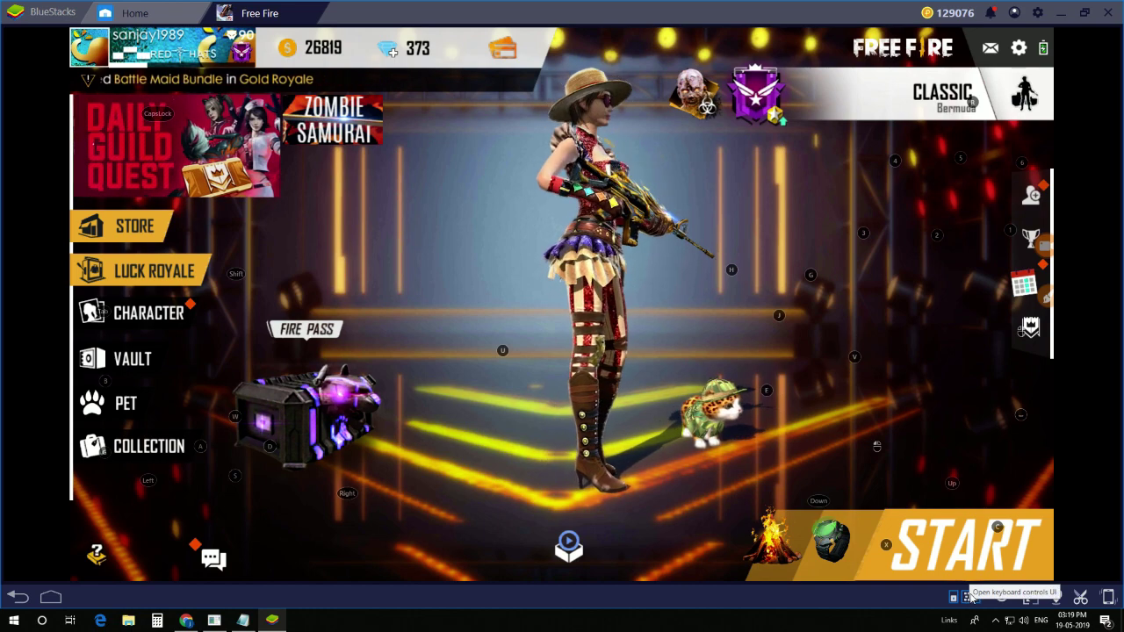
Examine the key mapping layout in Free Fire's advanced game controls editor and close it without saving
click(971, 597)
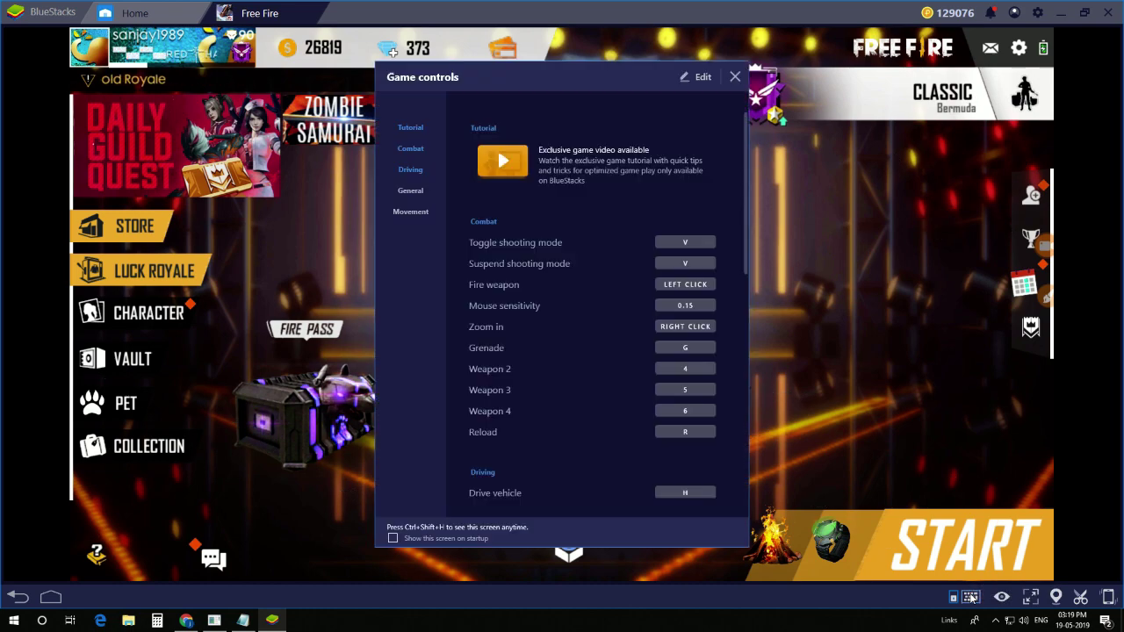
click(686, 77)
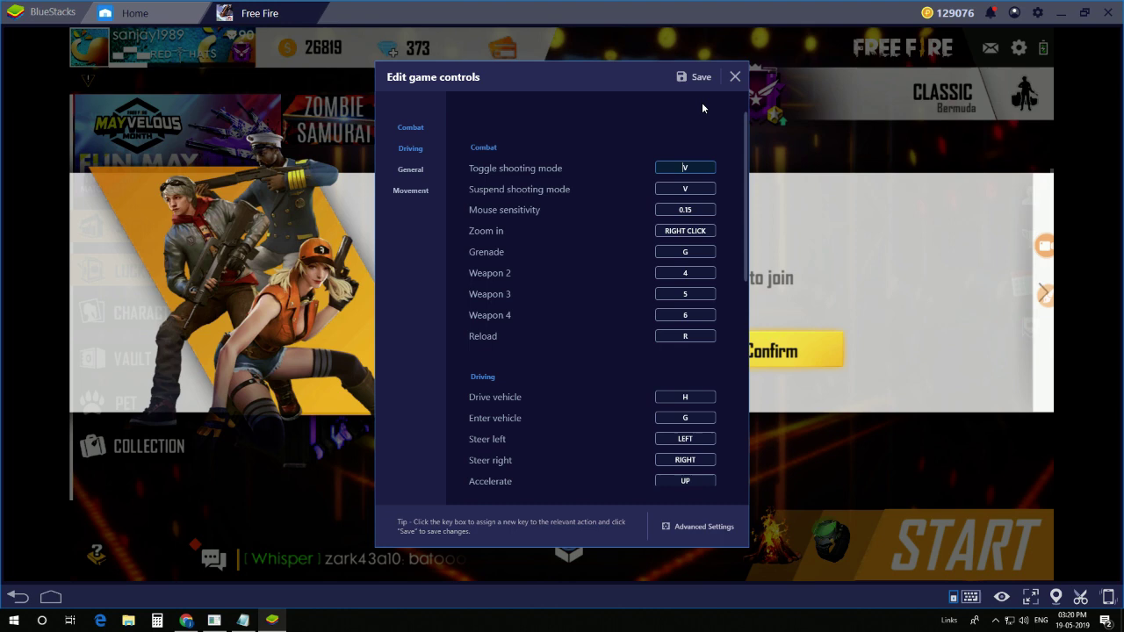
click(700, 527)
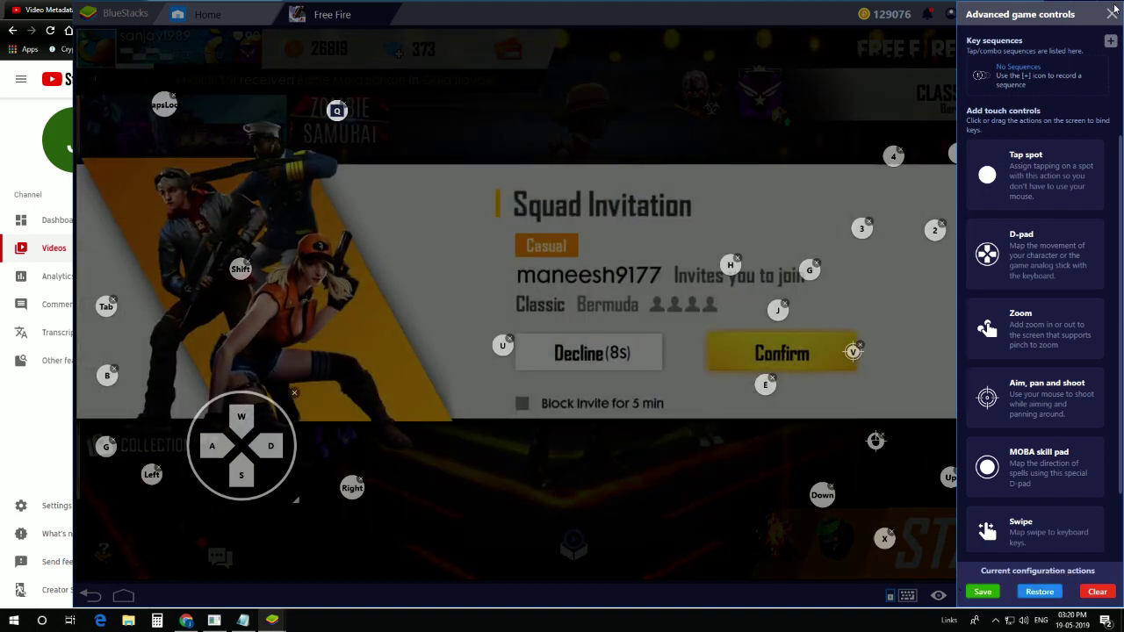
click(1112, 14)
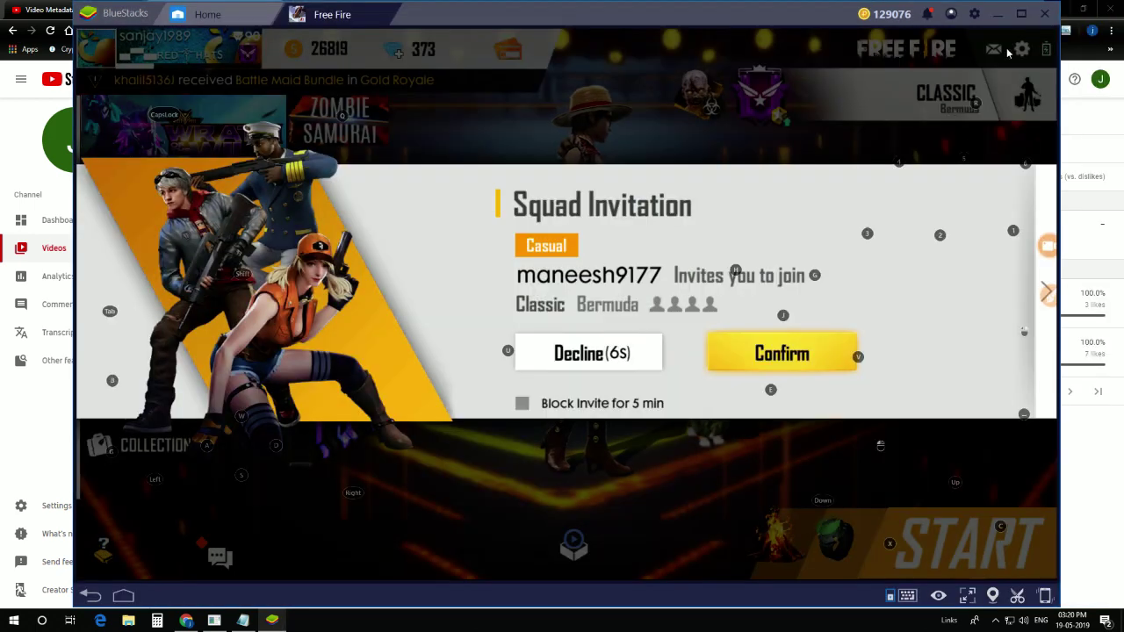
Maximize the emulator window and minimize the Chrome window showing YouTube Studio behind it
click(1021, 14)
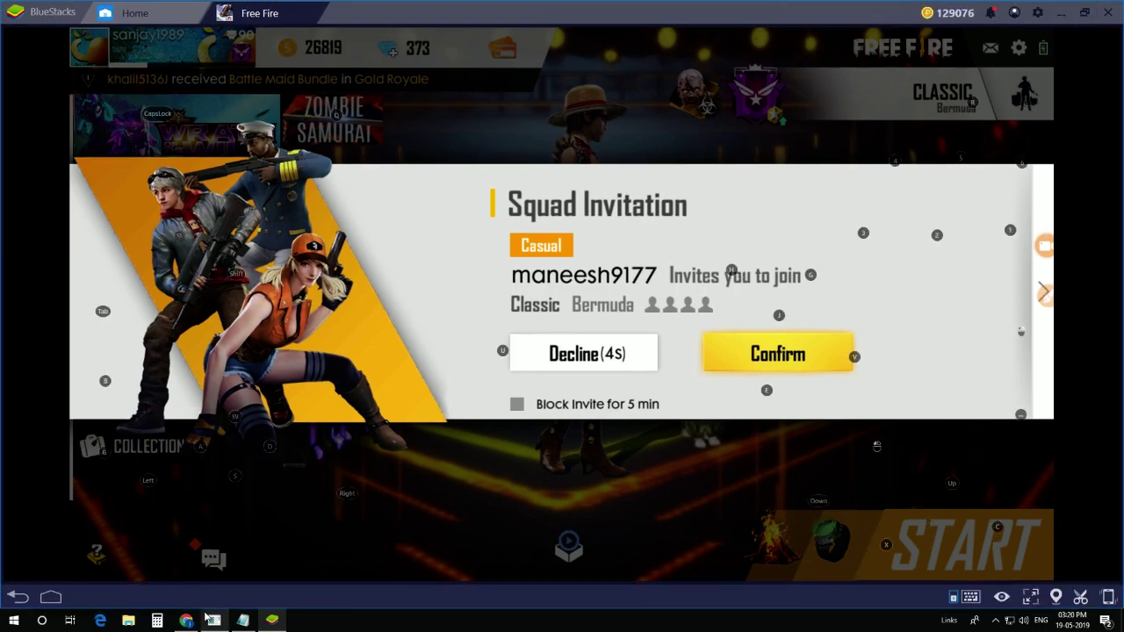
click(186, 620)
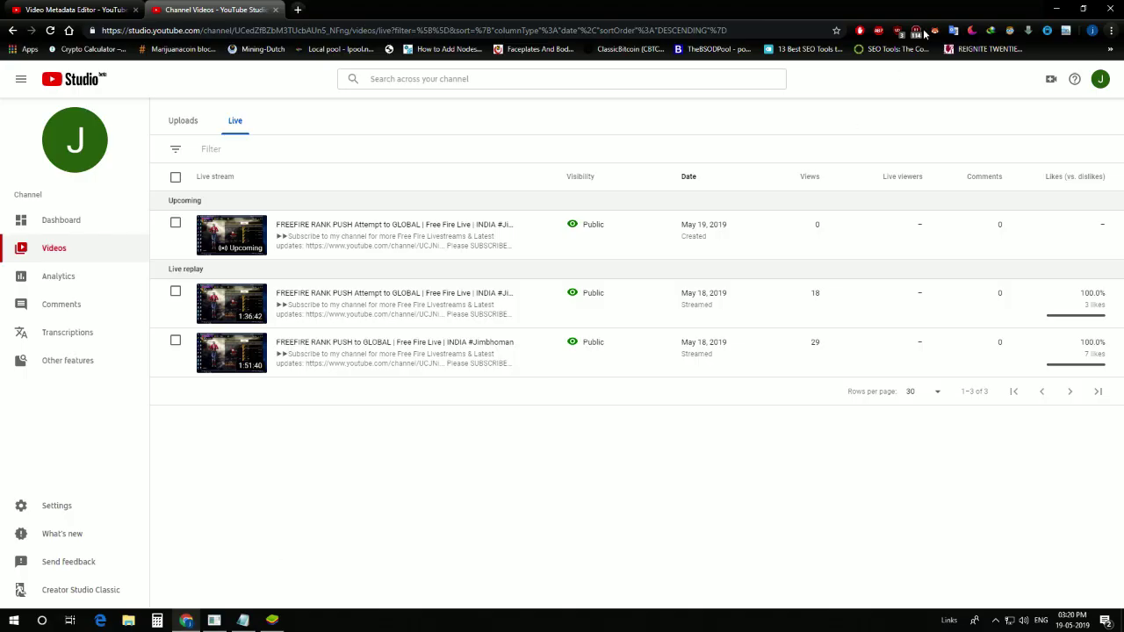
click(1060, 9)
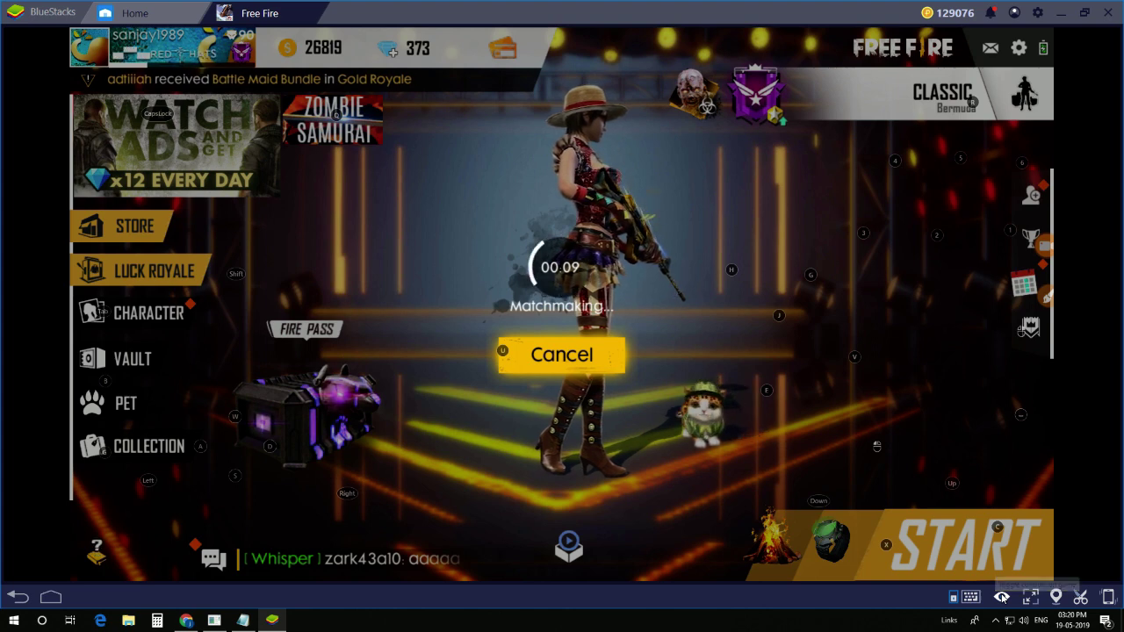
Try several opacity levels for the on-screen key overlay and set it to full visibility
mouse_move(1002, 598)
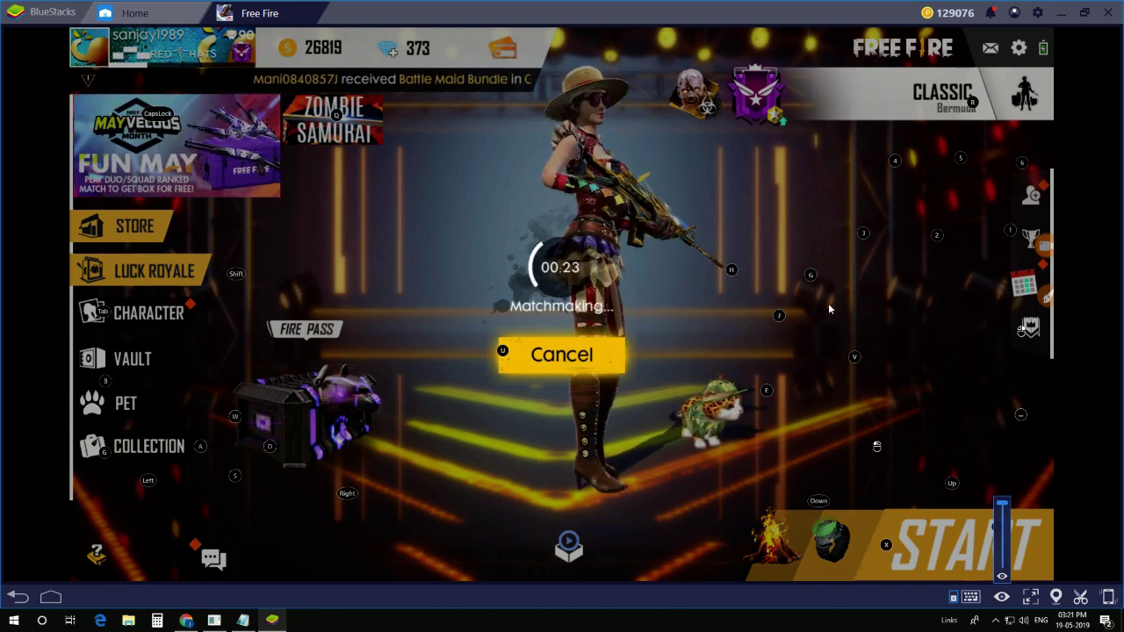
drag(996, 506, 1001, 528)
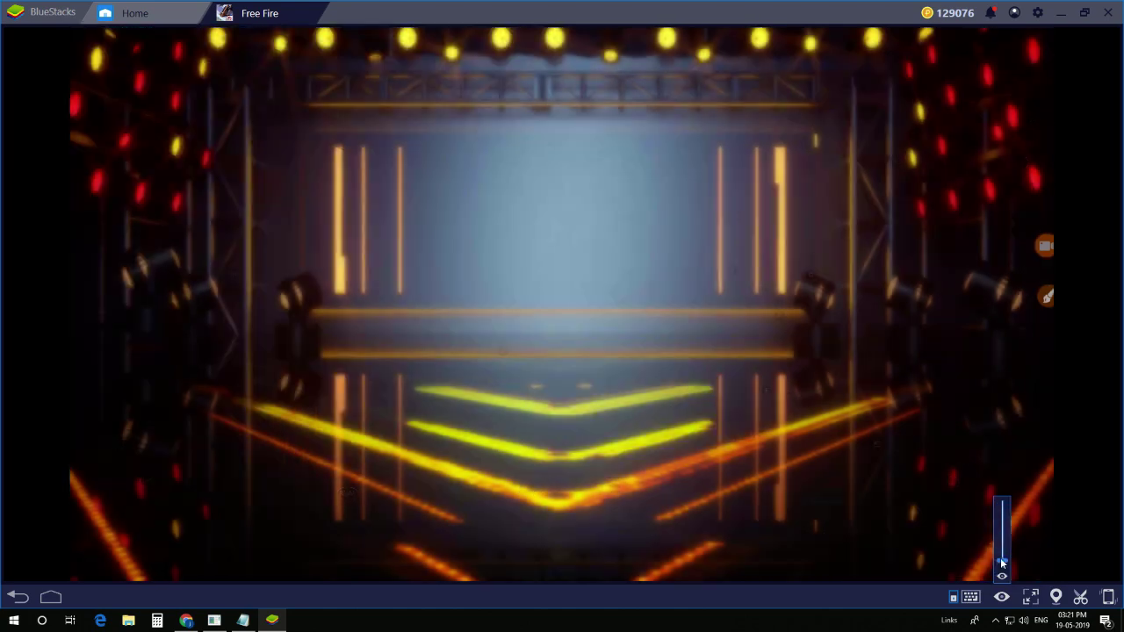
drag(1003, 564, 999, 551)
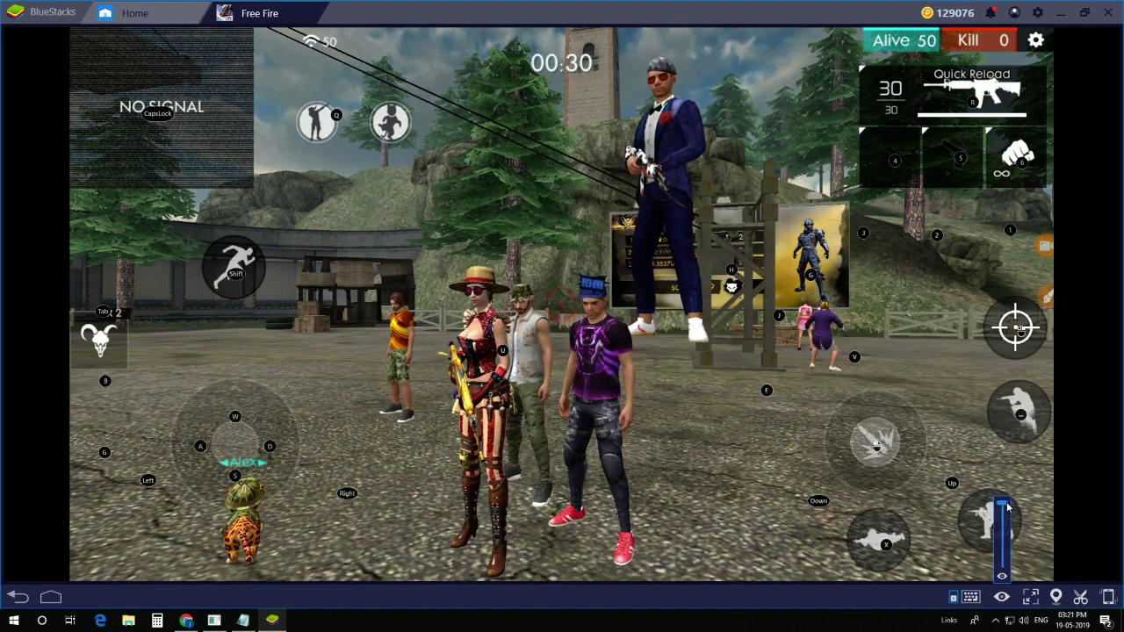
drag(1002, 504, 1001, 548)
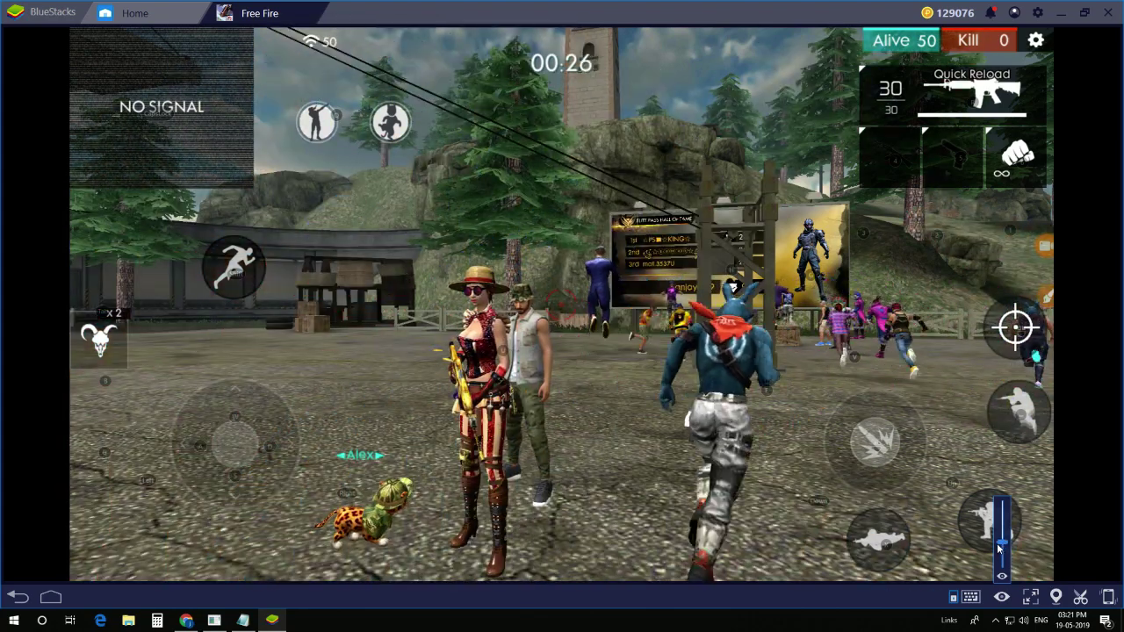
mouse_move(999, 547)
mouse_down()
mouse_move(997, 534)
mouse_move(998, 580)
mouse_move(995, 531)
mouse_up()
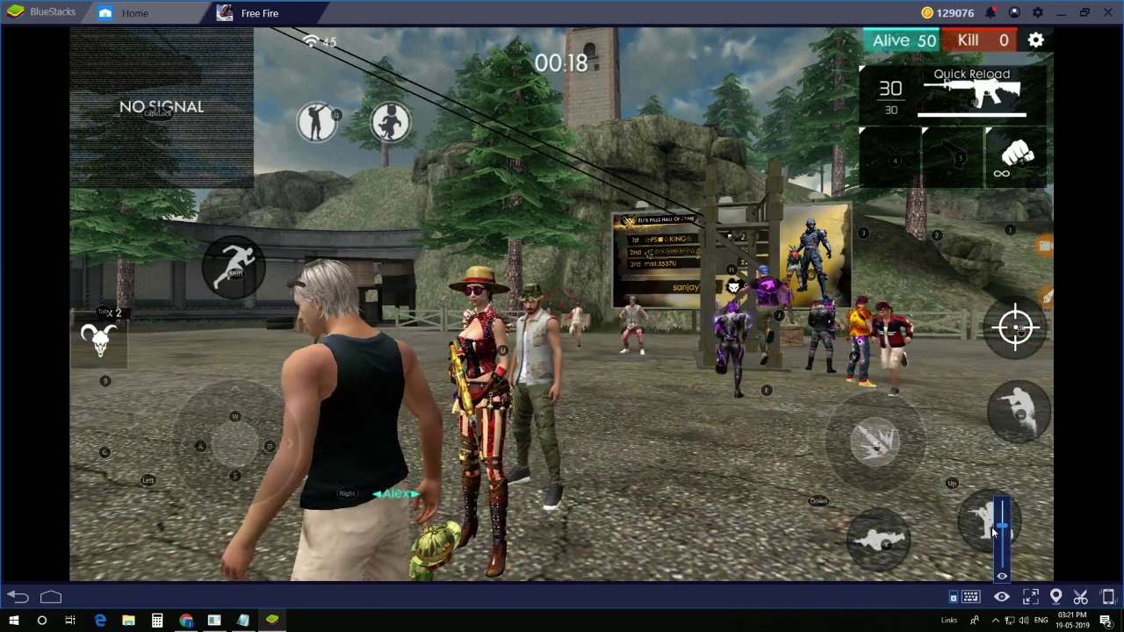
drag(993, 532, 994, 492)
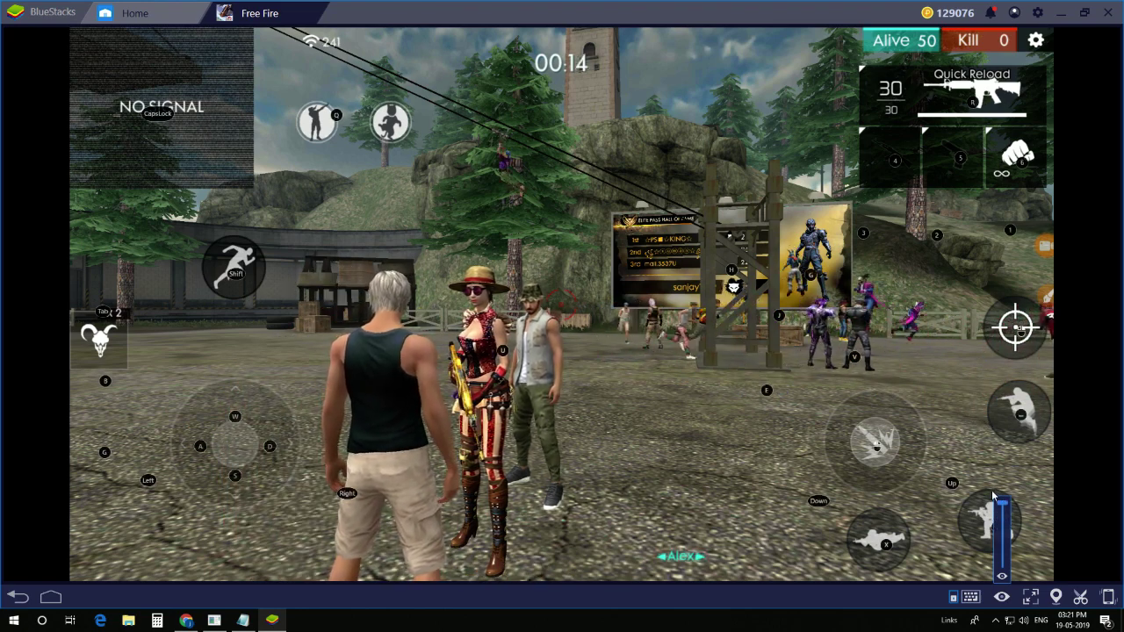
key(space)
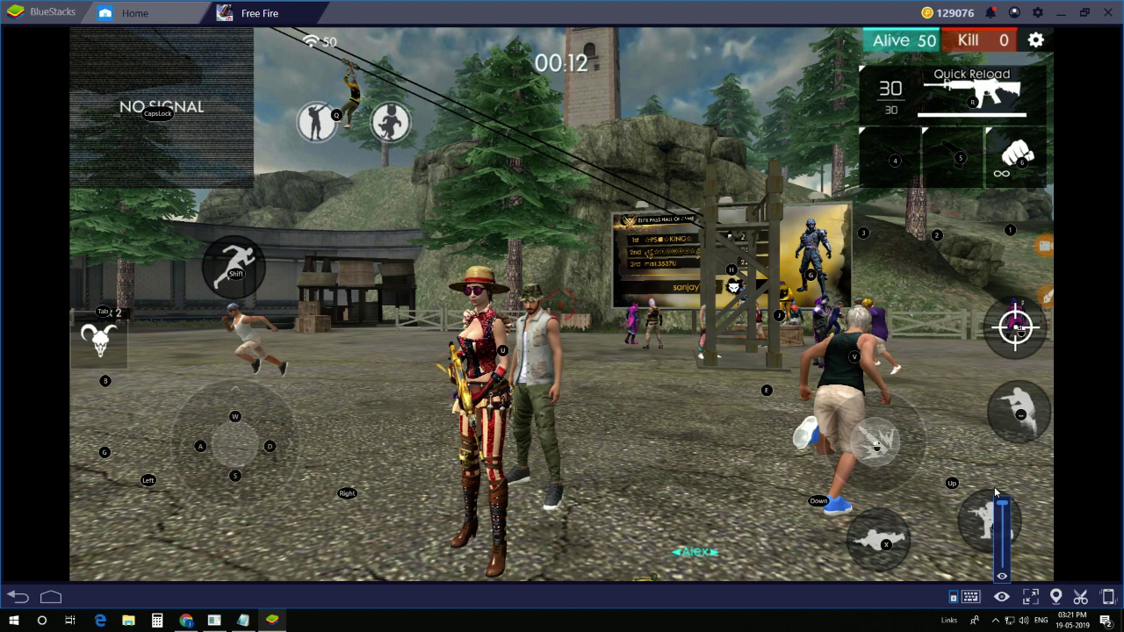
click(689, 382)
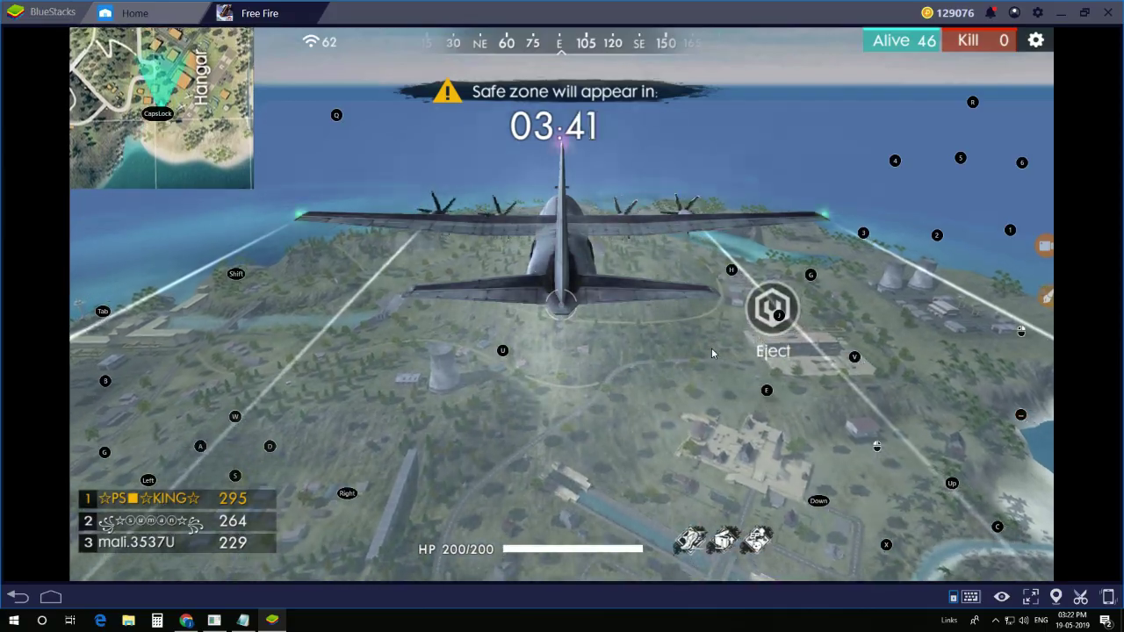
Eject from the plane and descend by parachute to the coast near Hangar
key(j)
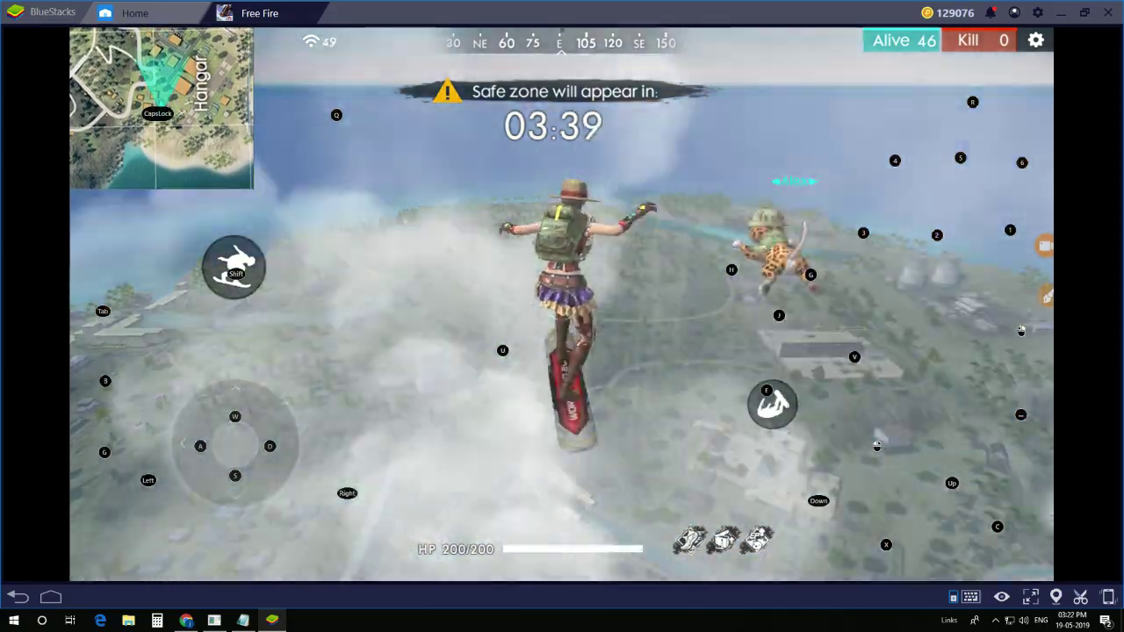
key(shift)
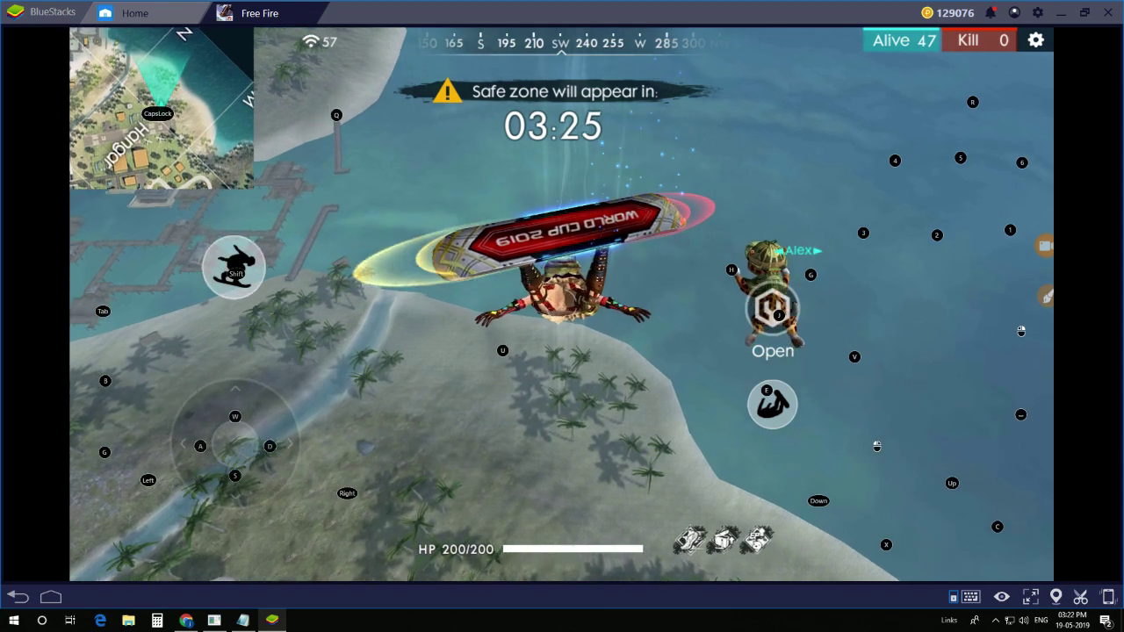
key(j)
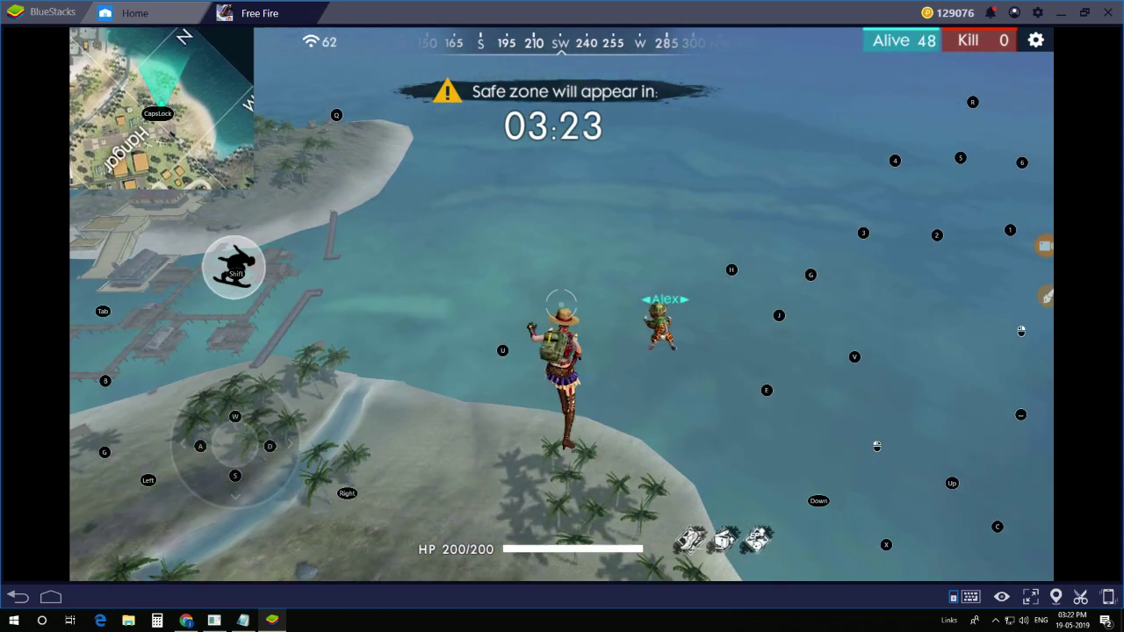
key(w)
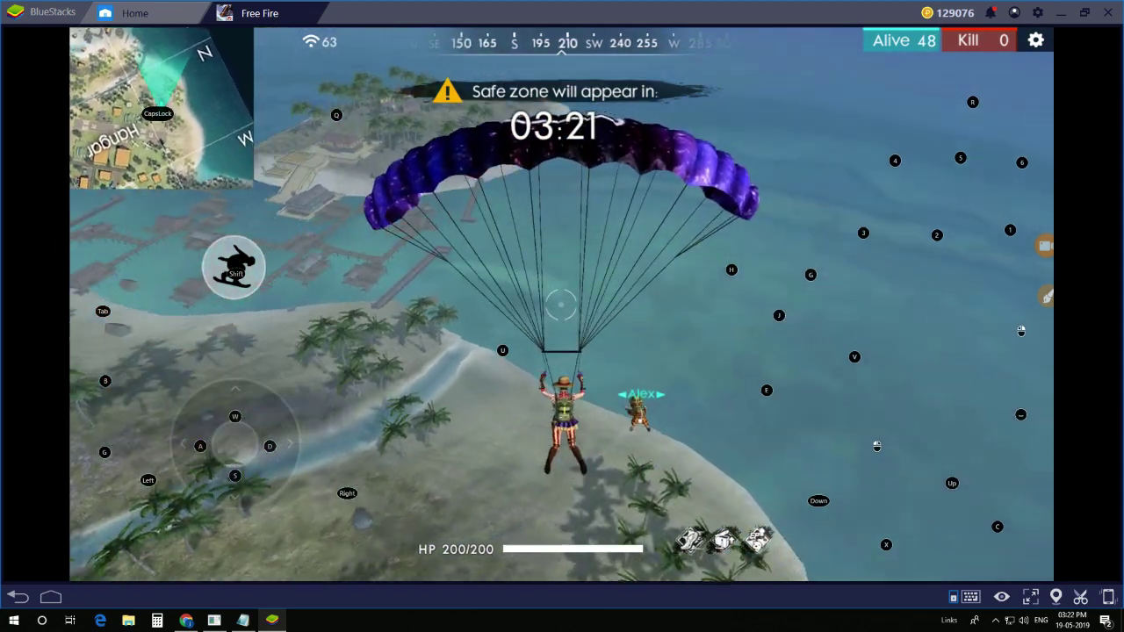
Run the character along the grassy slope beside the shore near Hangar
mouse_move(562, 316)
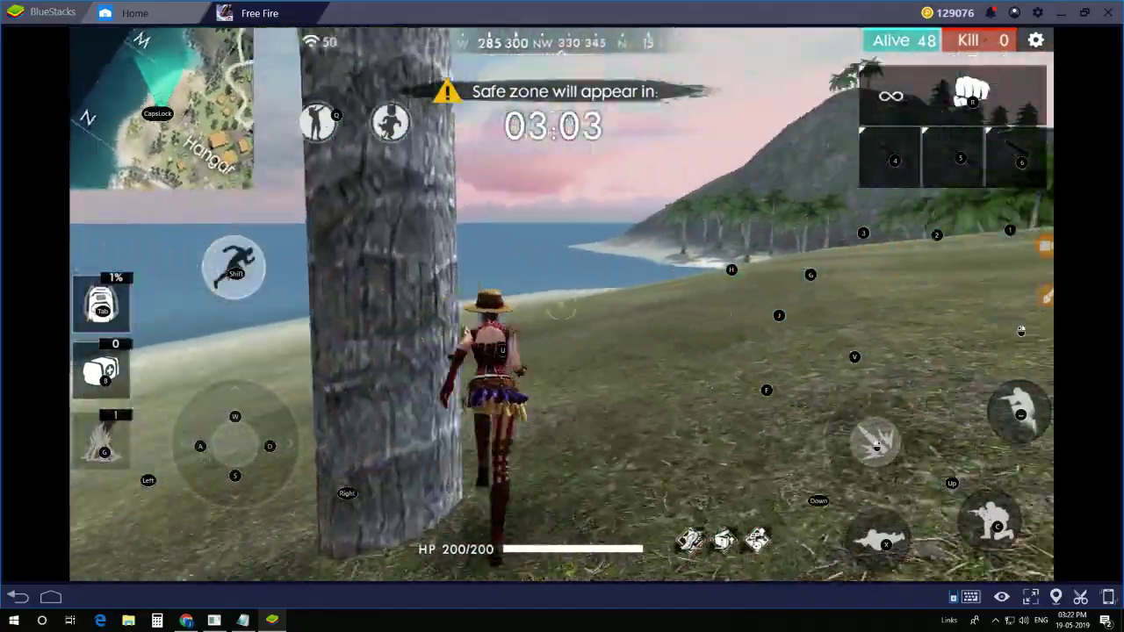
key(w)
key(w)
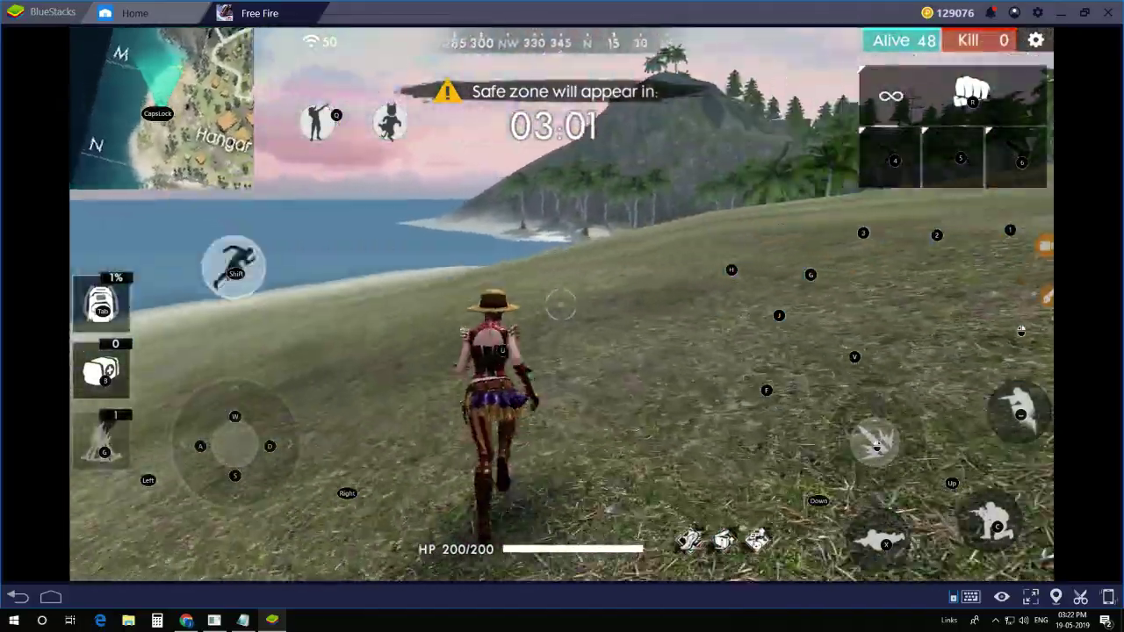
key(w)
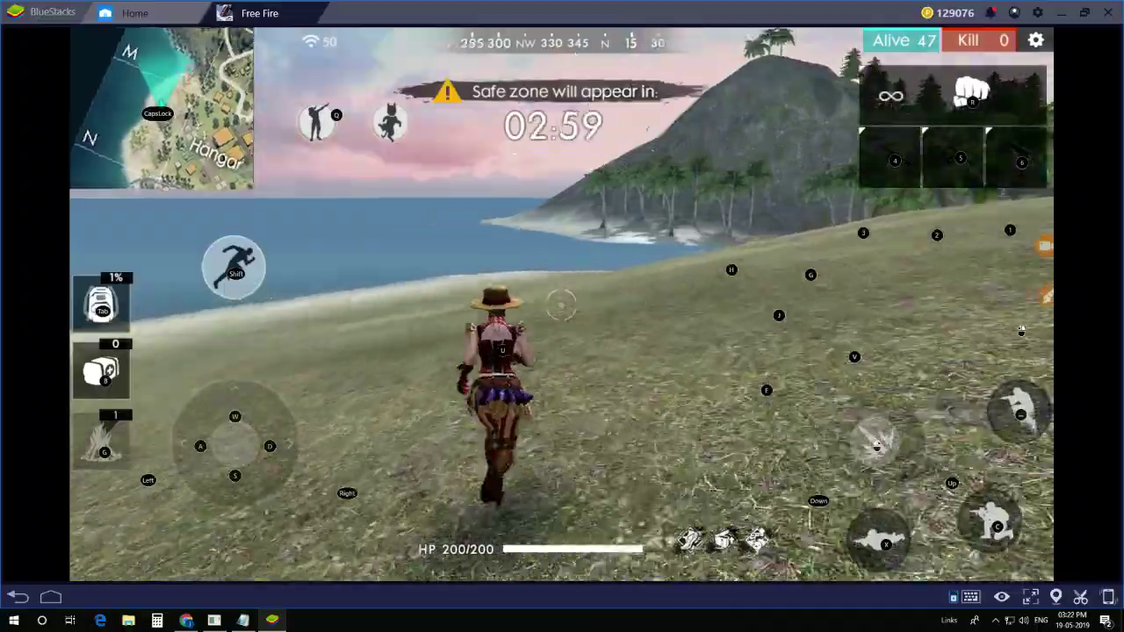
key(w)
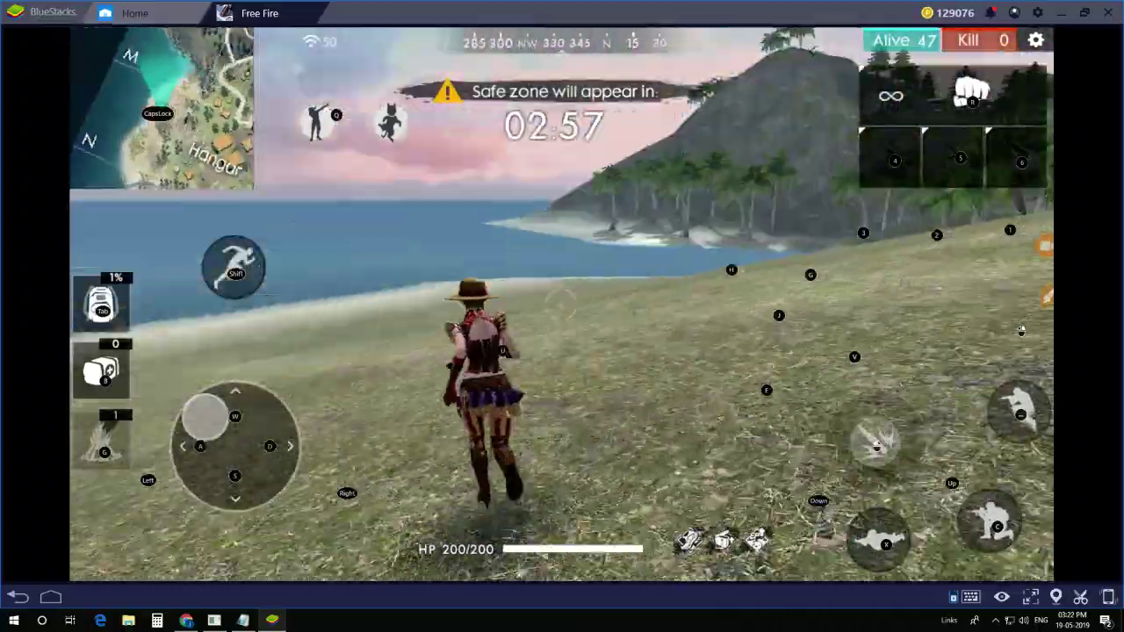
key(w)
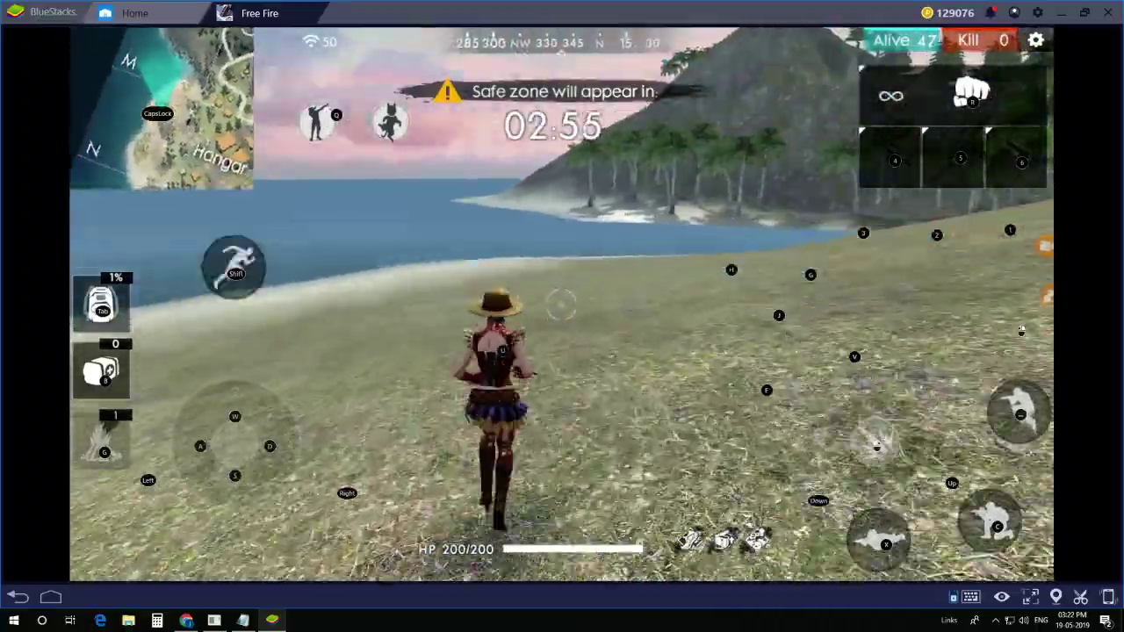
key(w)
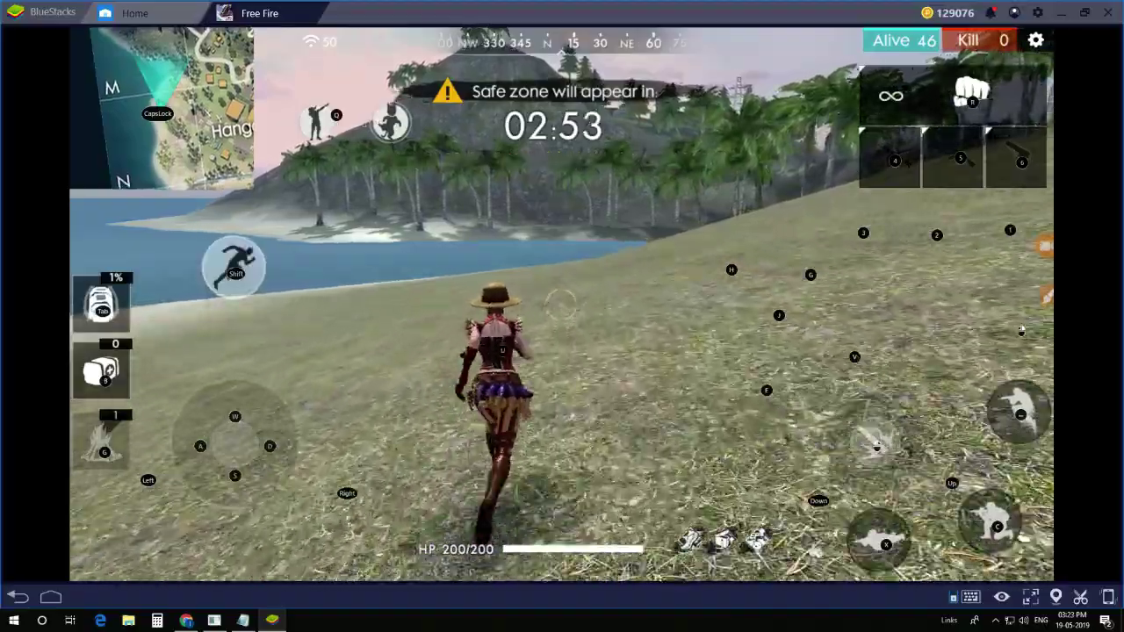
key(w)
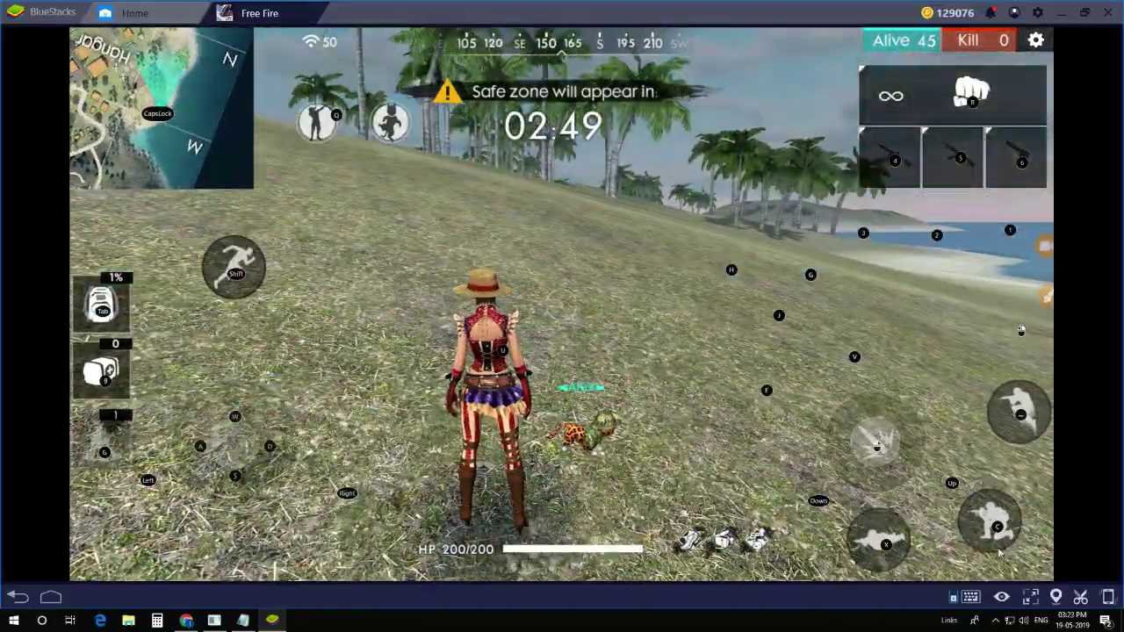
Align the Q tap spot with the character pose icon beside the pet icon in the advanced game controls and save the layout
key(ctrl+shift+h)
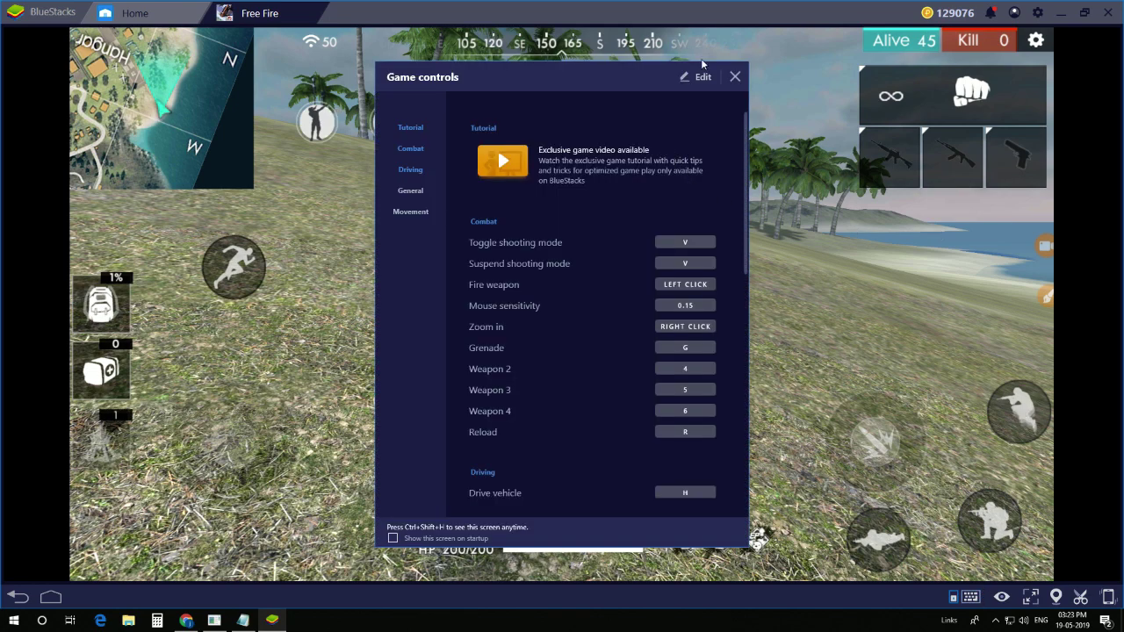
click(702, 77)
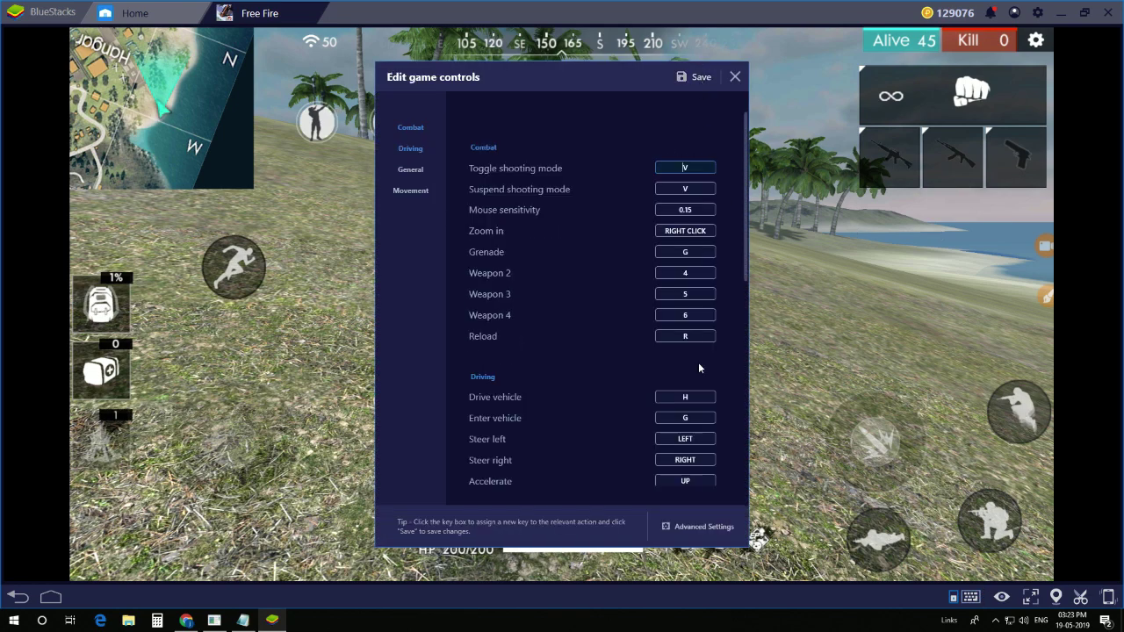
click(681, 527)
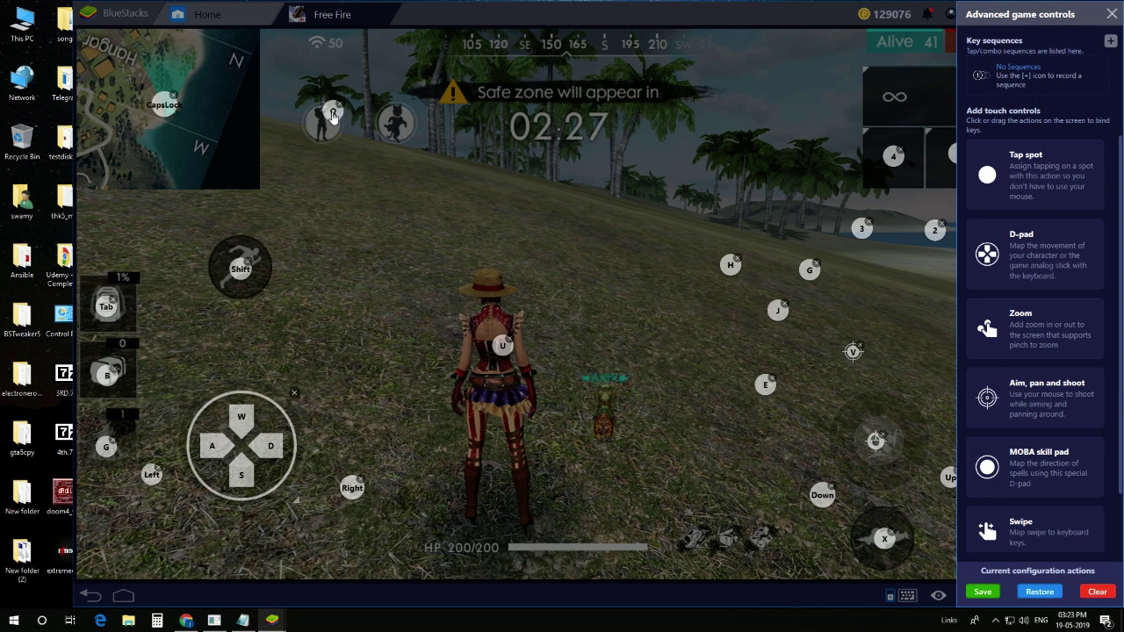
drag(333, 117, 326, 127)
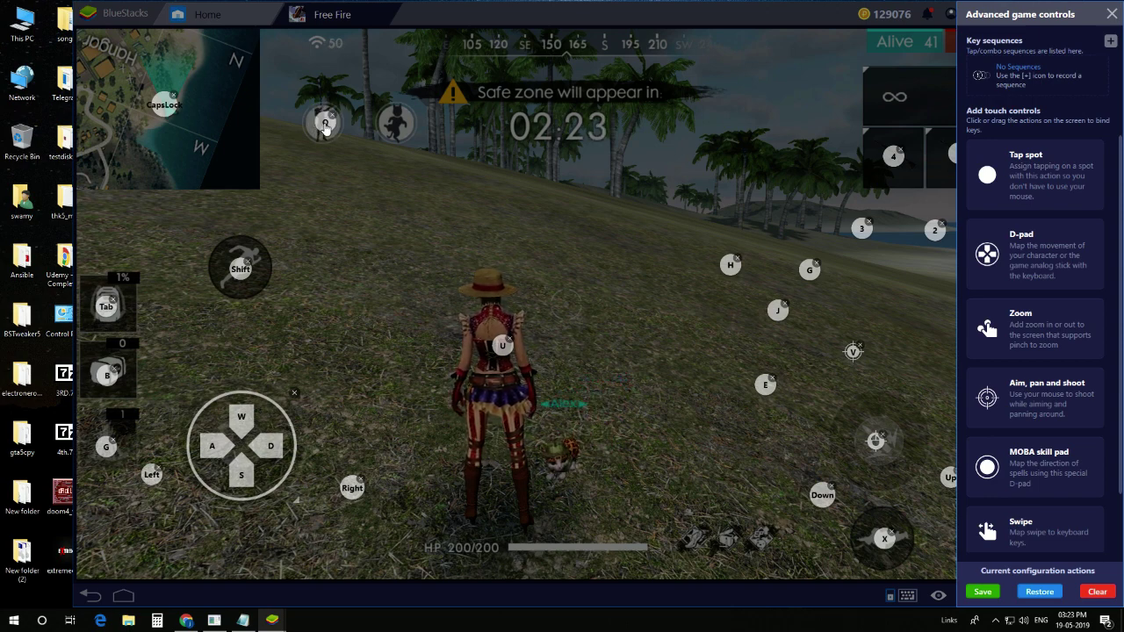
drag(322, 128, 328, 128)
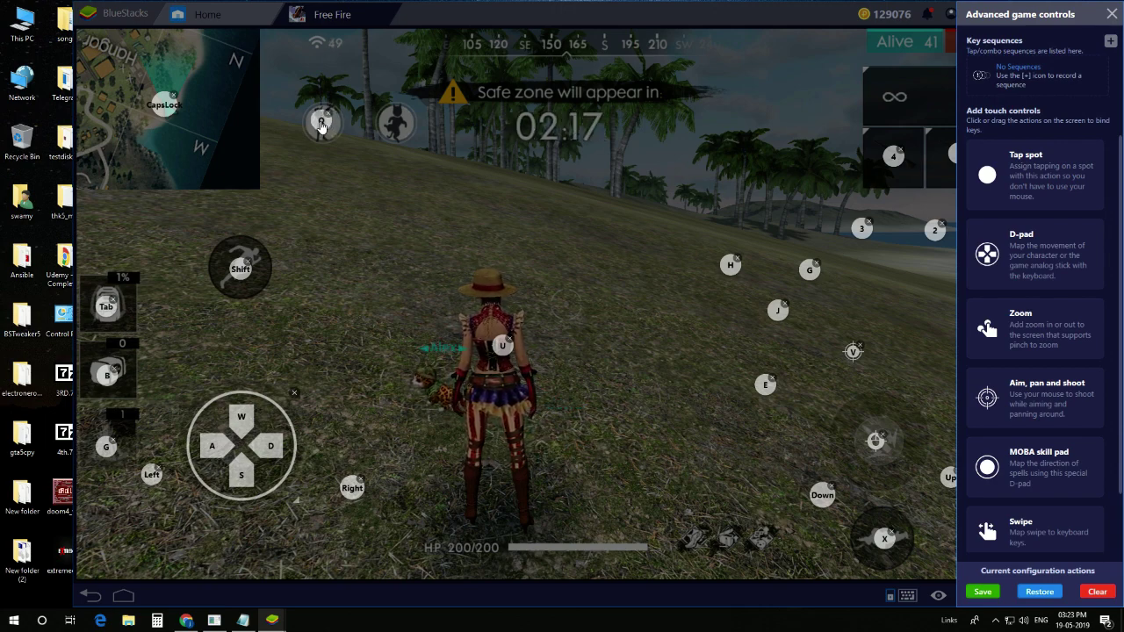
click(981, 592)
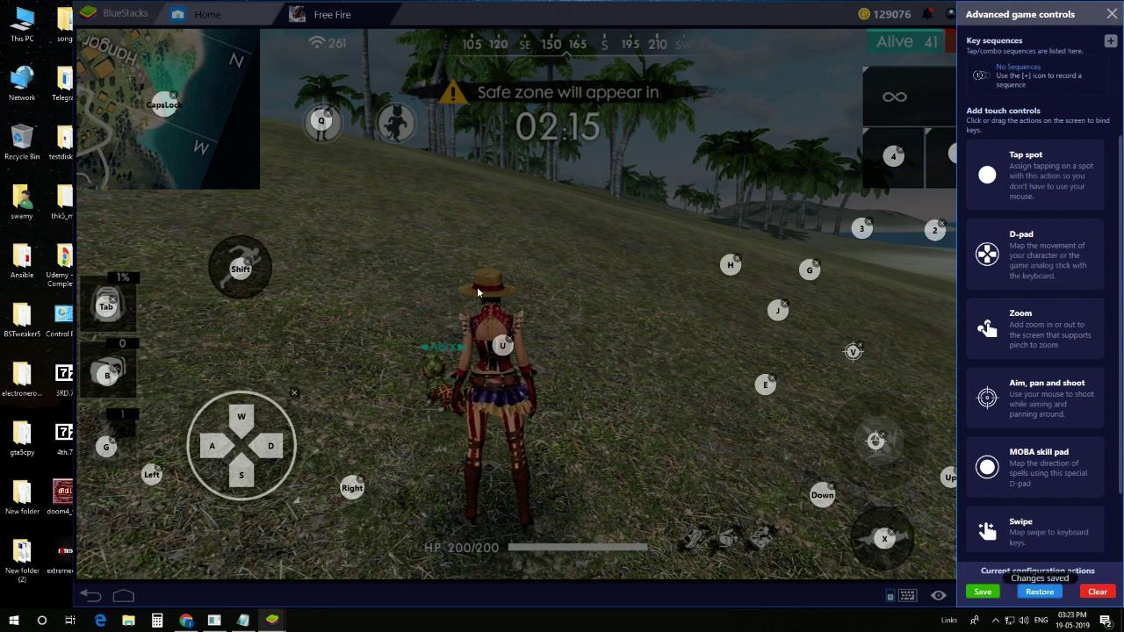
click(1112, 15)
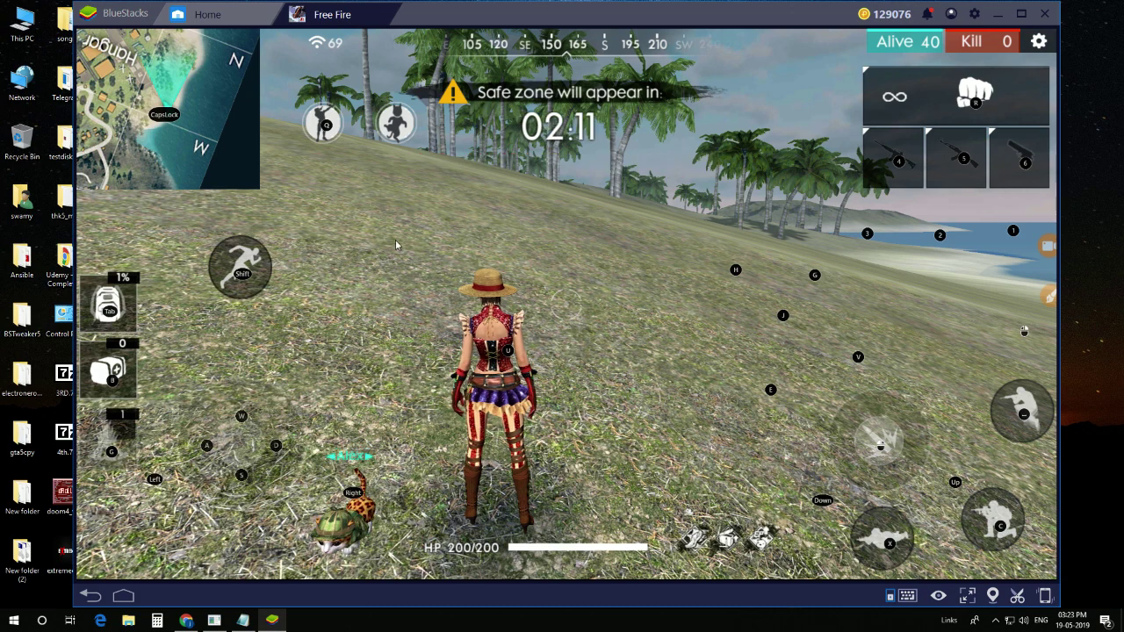
Test the Q key by choosing a pose from the character pose wheel, and look around the shoreline in shooting mode
key(q)
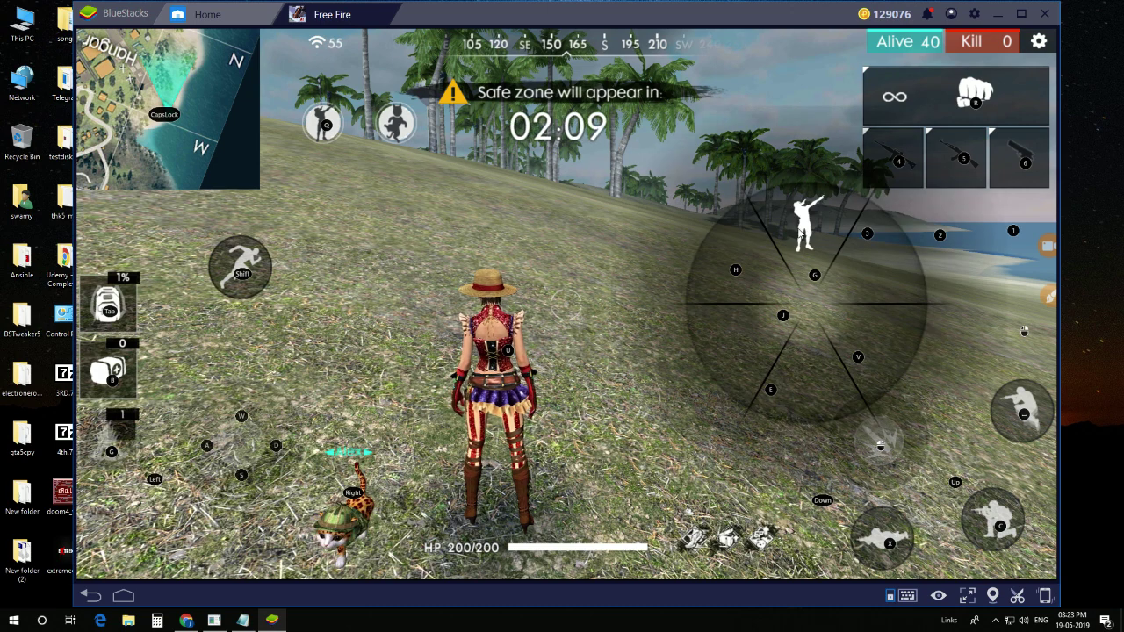
click(799, 233)
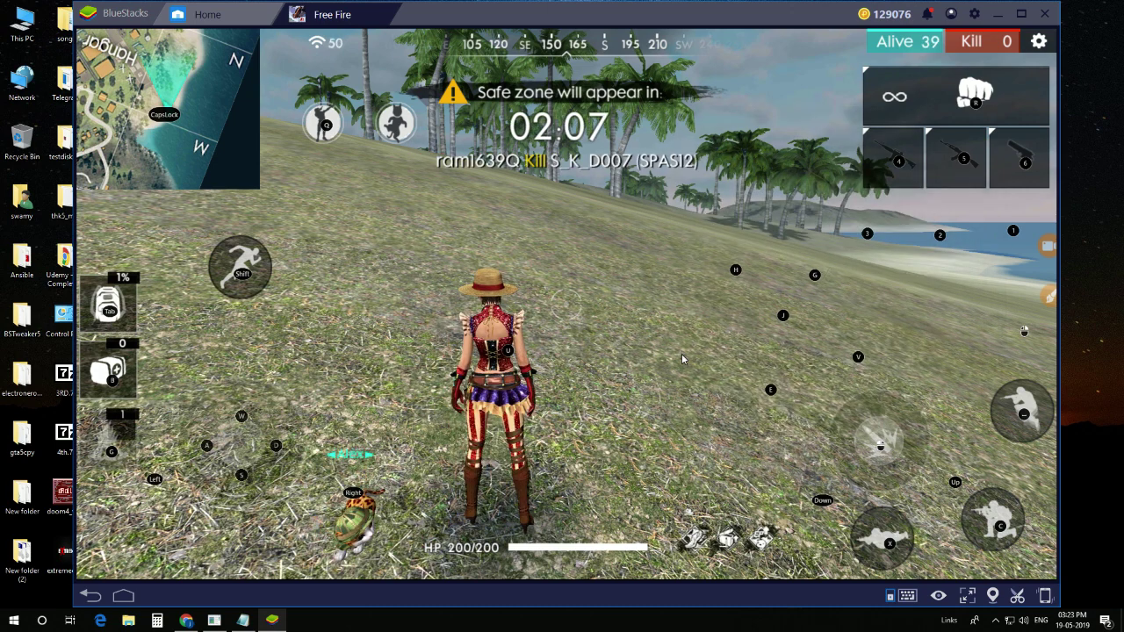
key(F1)
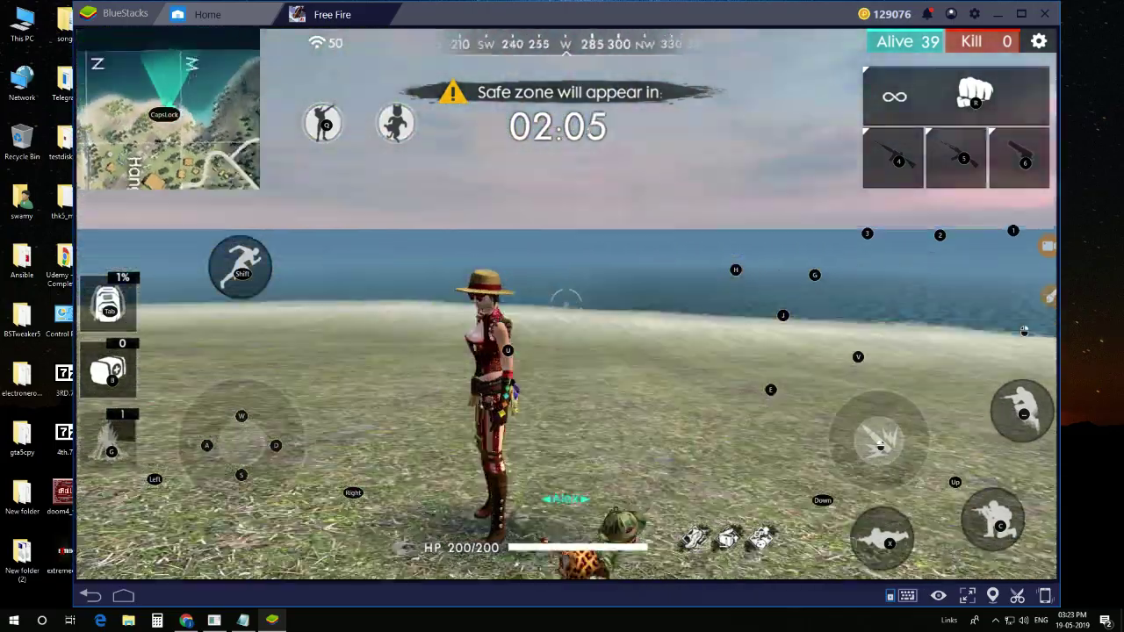
mouse_move(562, 316)
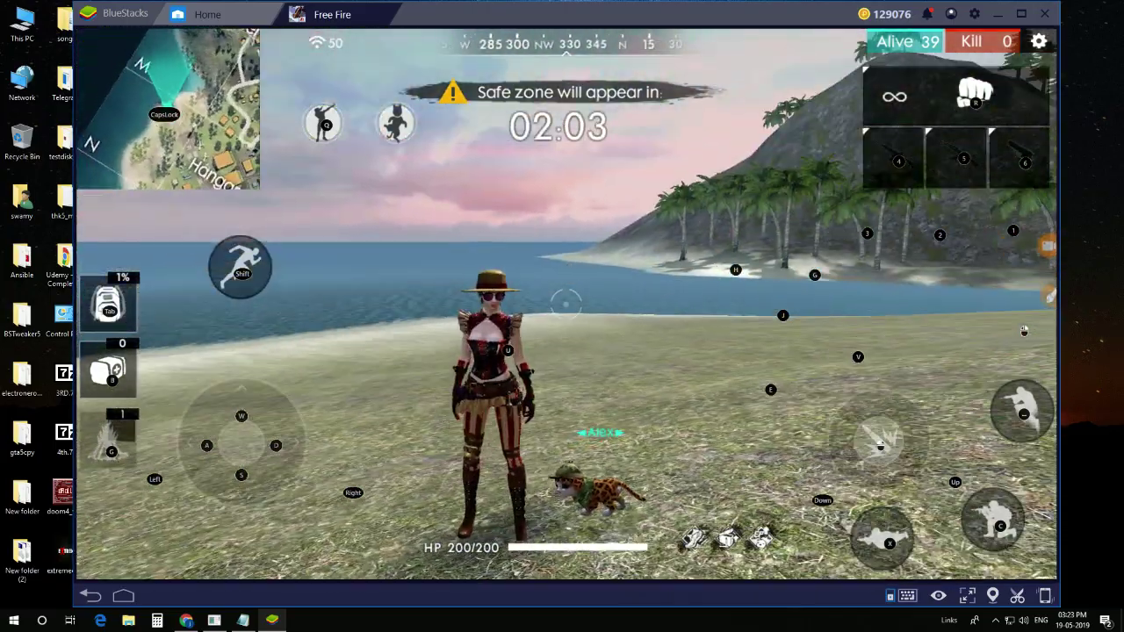
key(F1)
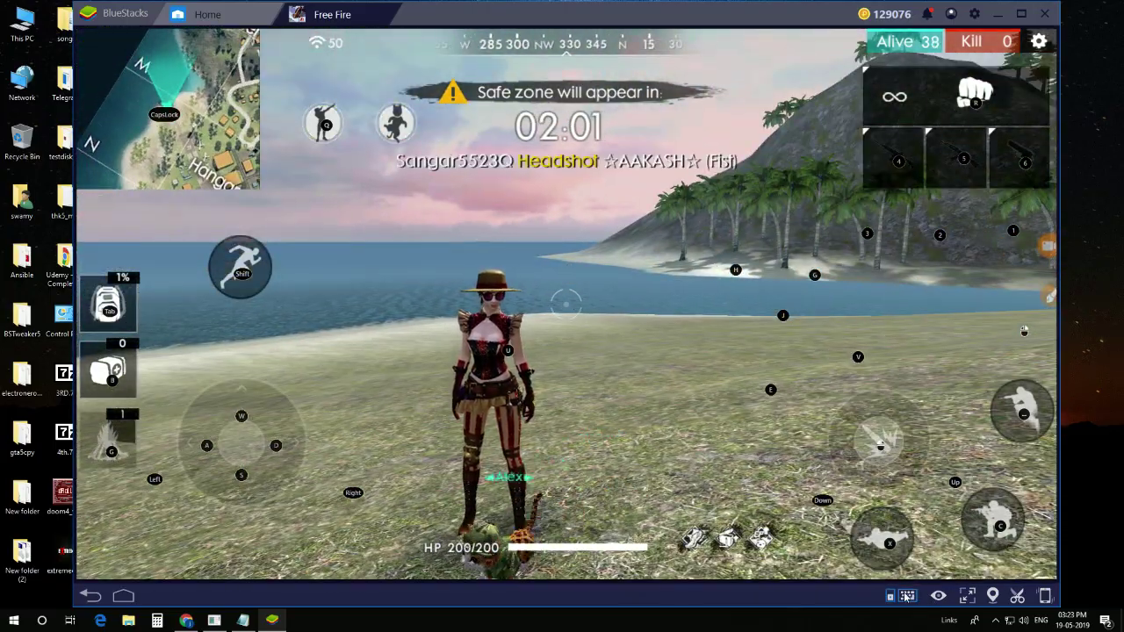
Review the available touch controls, from Tap spot to Tilt, in the advanced game controls and leave the editor
key(ctrl+shift+h)
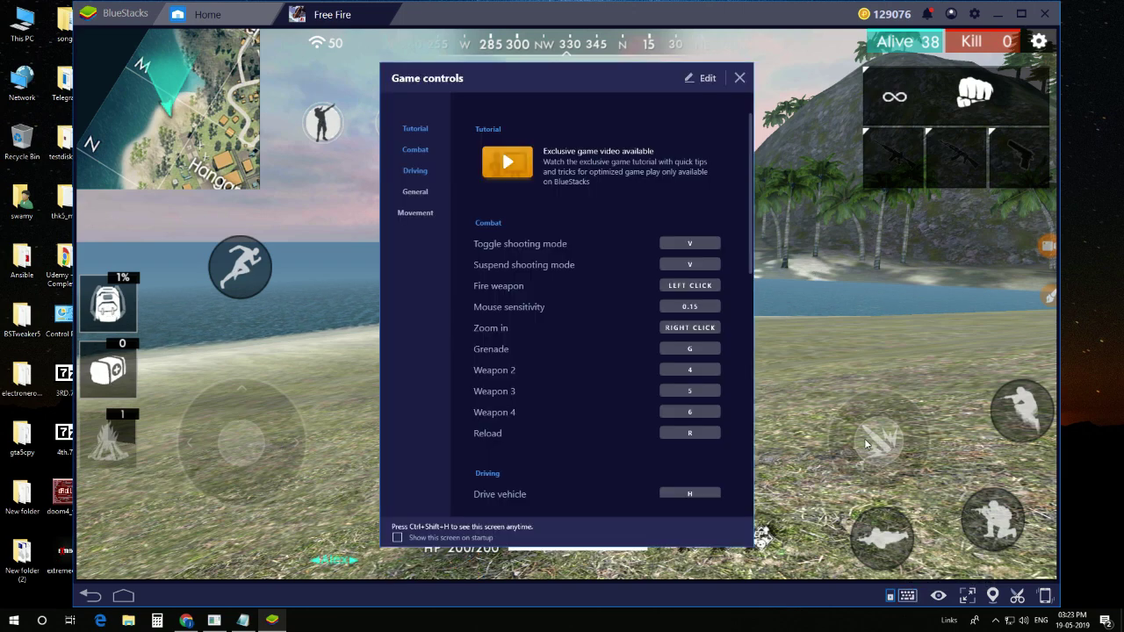
click(702, 79)
click(707, 529)
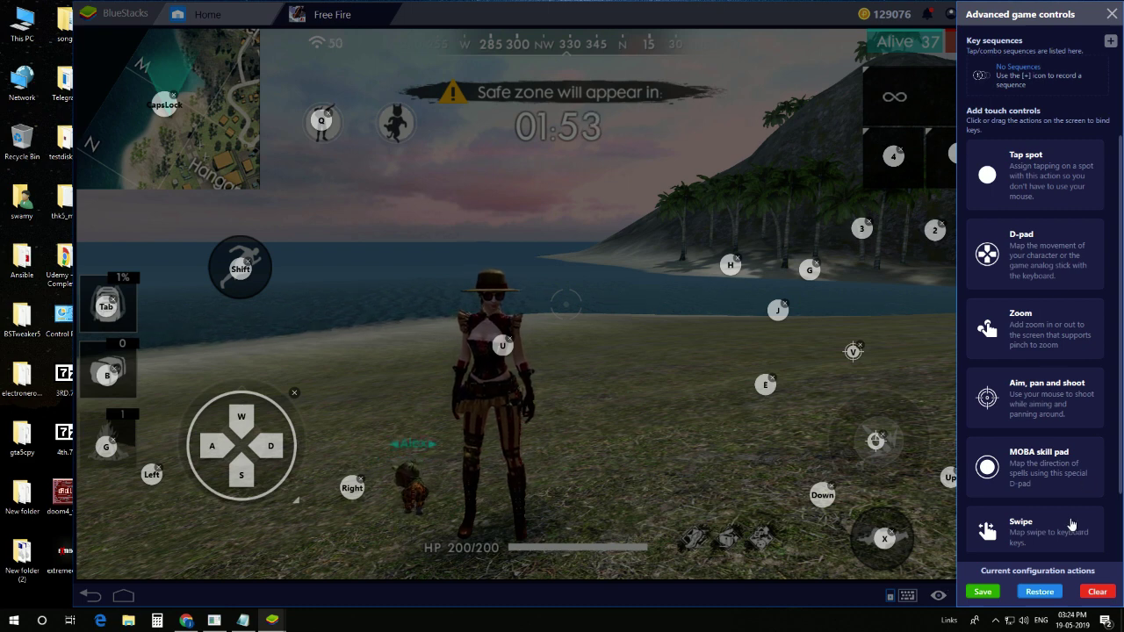
scroll(1071, 524, down, 1)
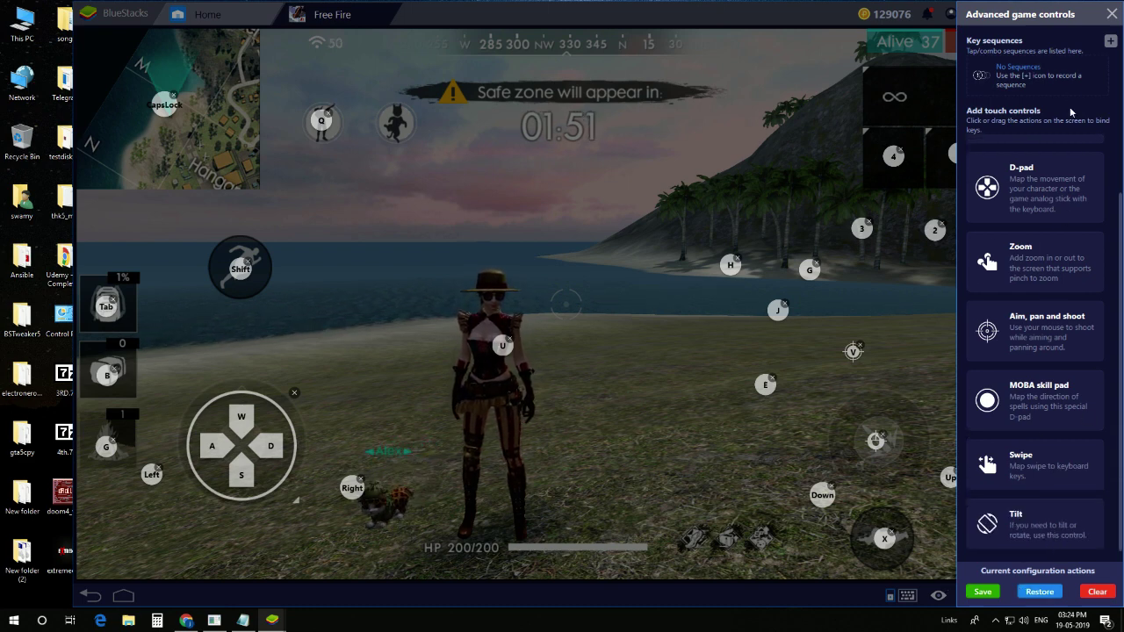
click(1112, 15)
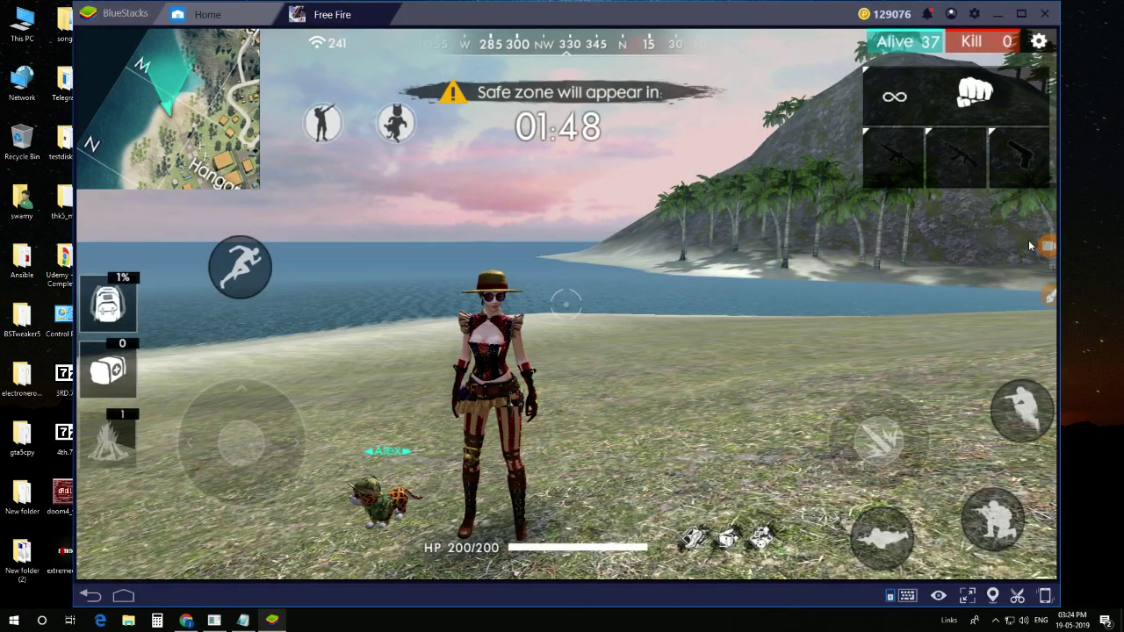
Edit the mouse sensitivity under Combat in the game controls and save the settings
click(907, 597)
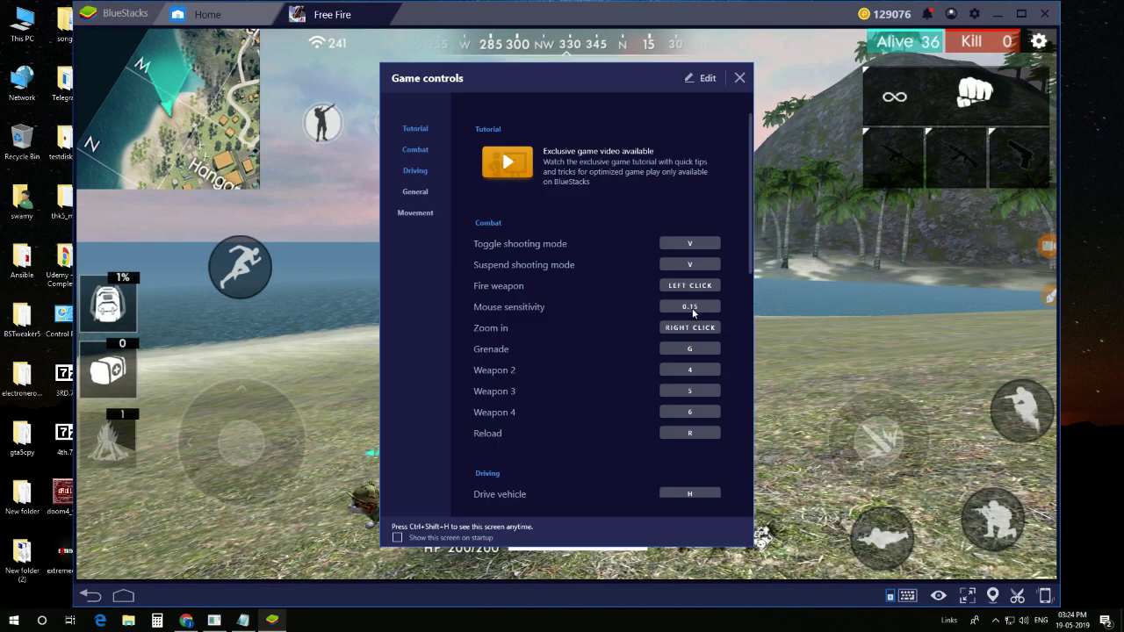
click(704, 79)
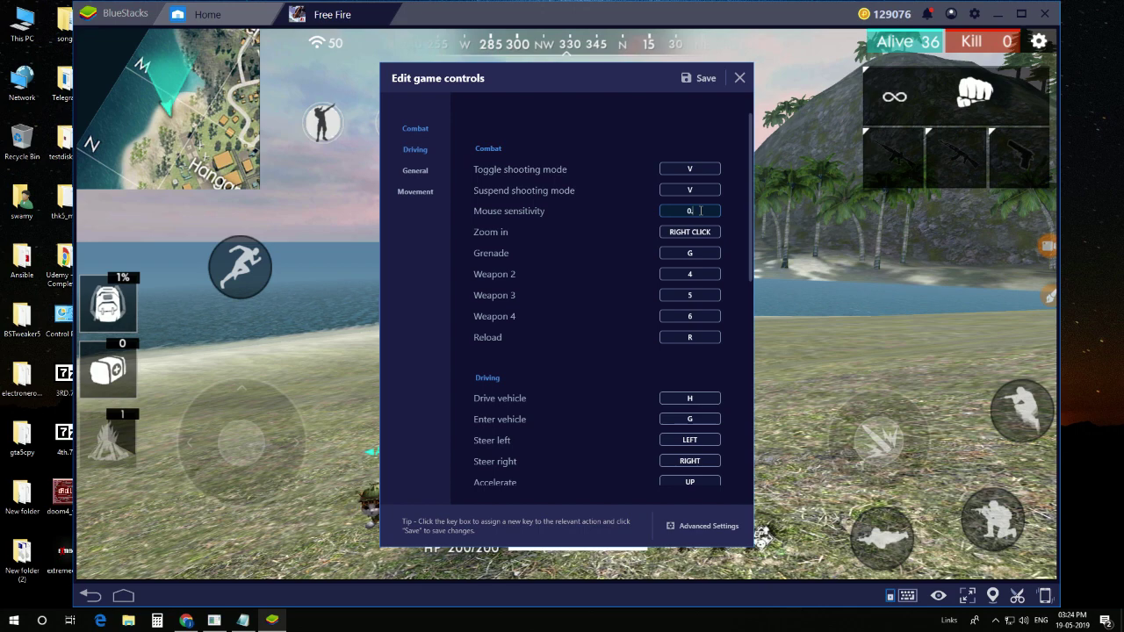
click(704, 79)
click(739, 79)
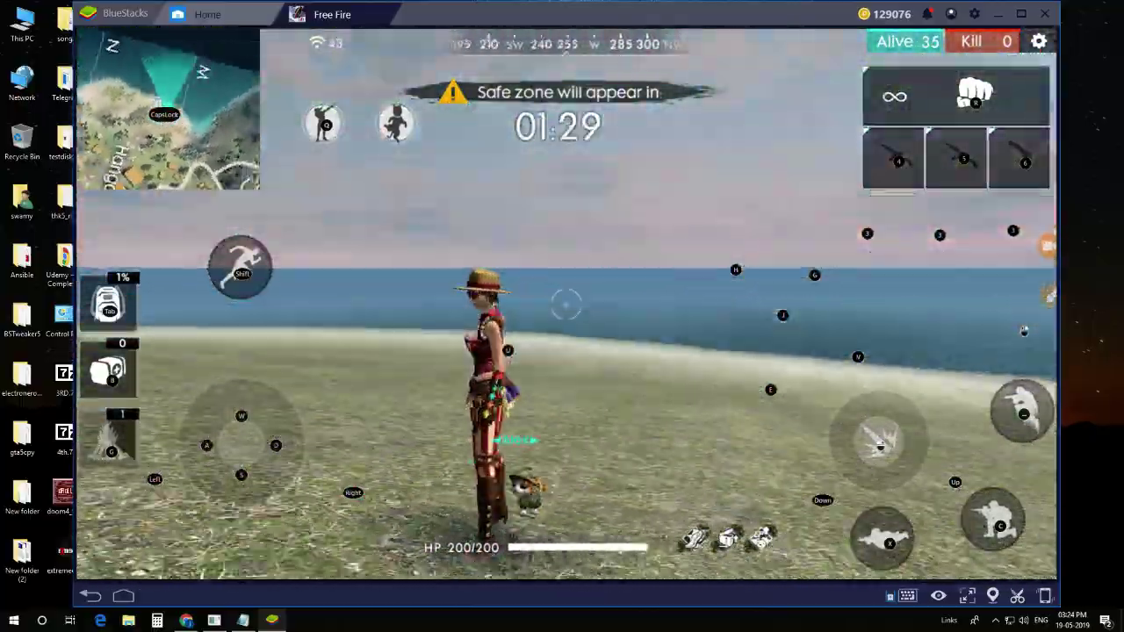
Turn the character inland and run across the grassy slope toward the palm trees near Hangar
key(w)
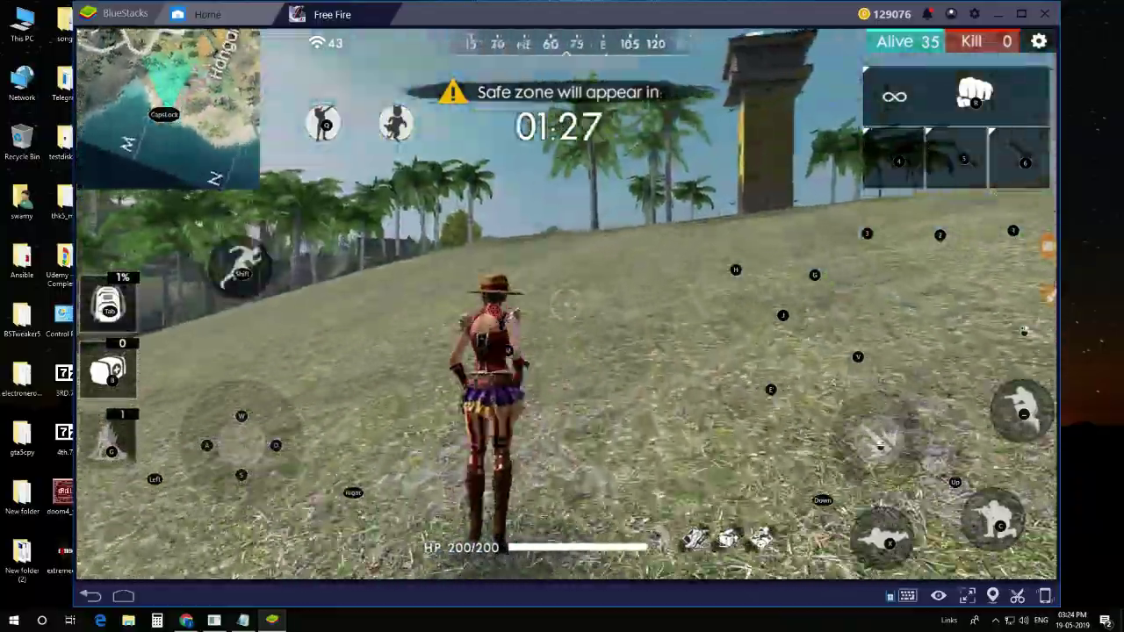
key(w)
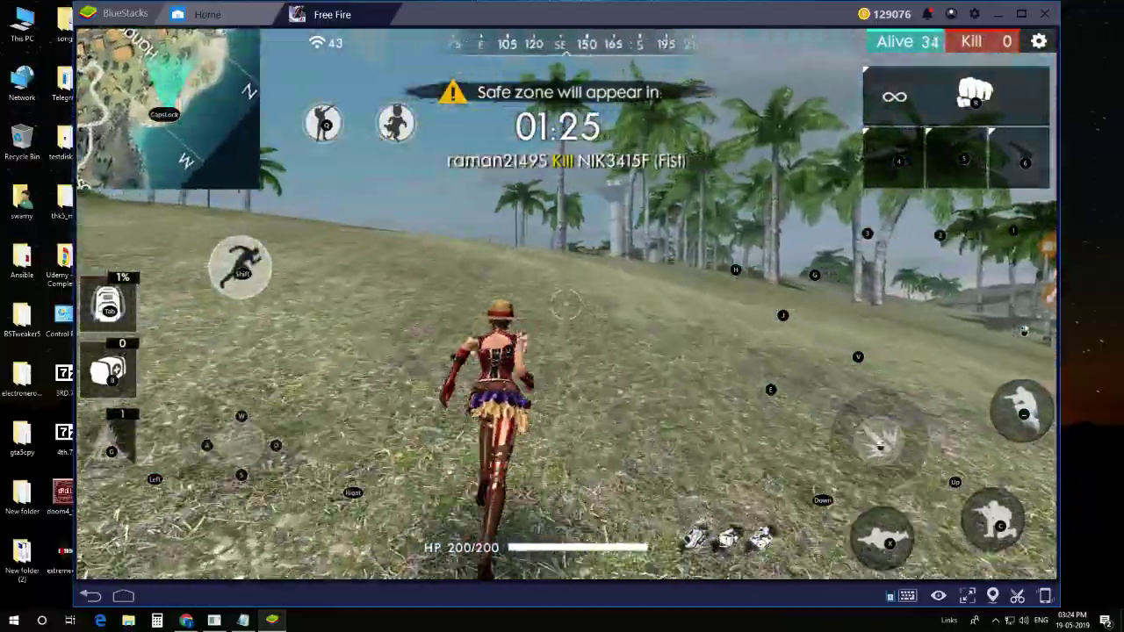
key(w)
key(w)
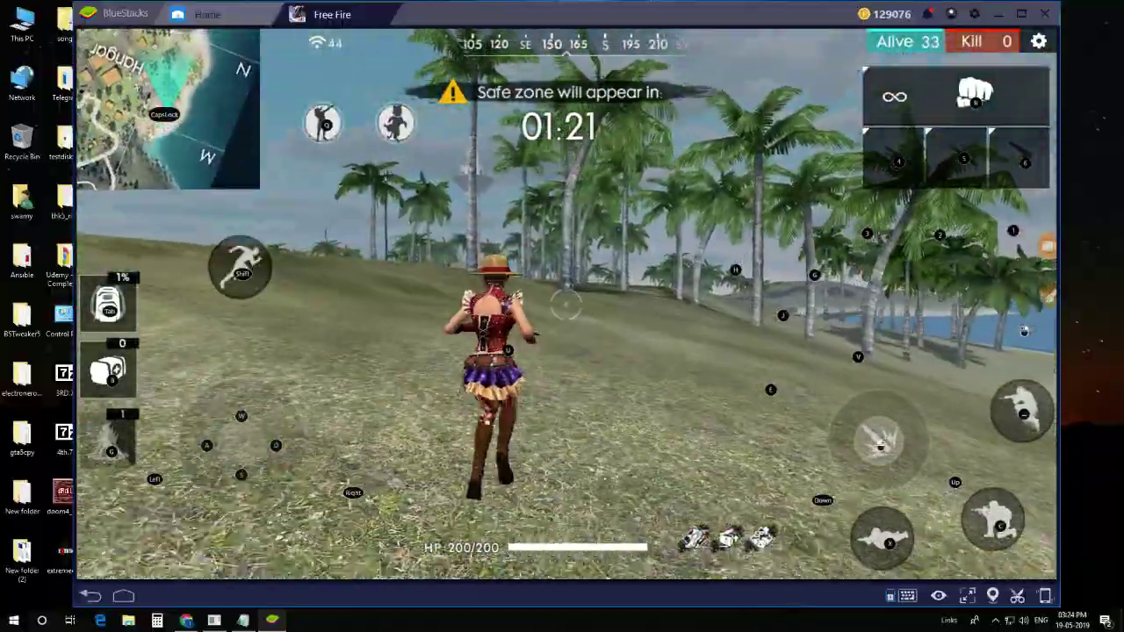
key(w)
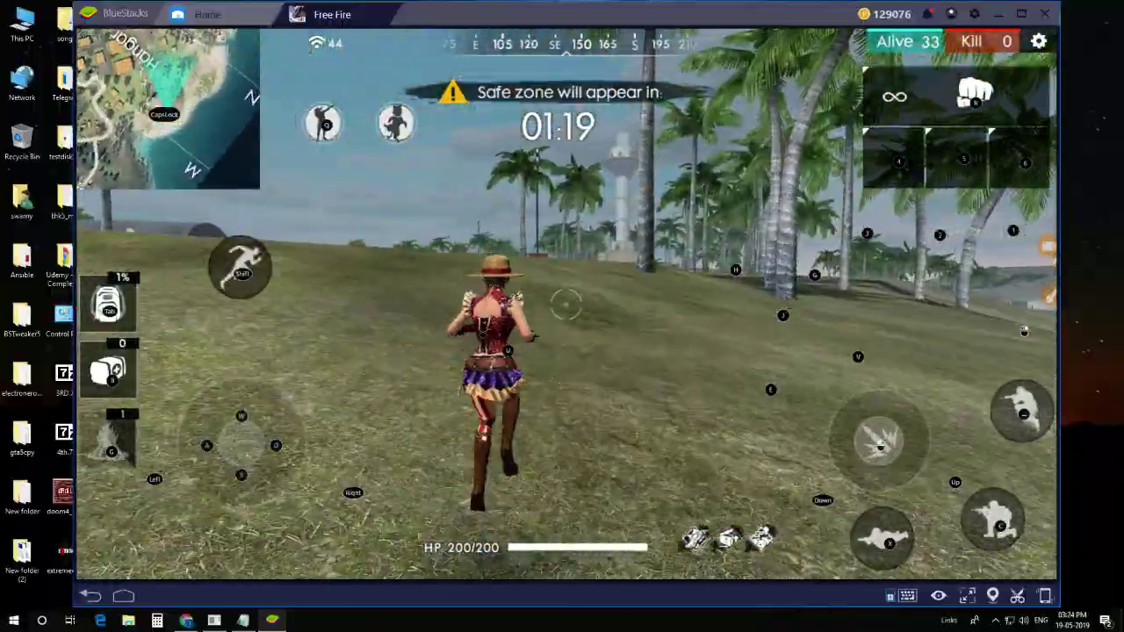
key(F1)
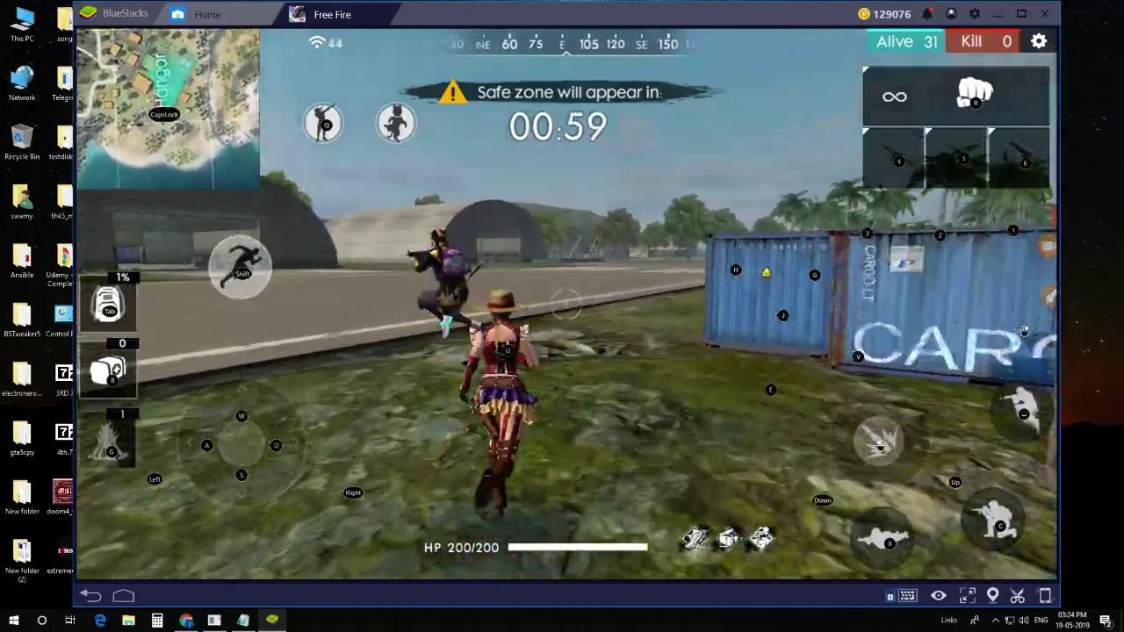
Run the character along the edge of the Hangar runway near the blue cargo containers, past the enemy player
key(w)
key(a)
key(w)
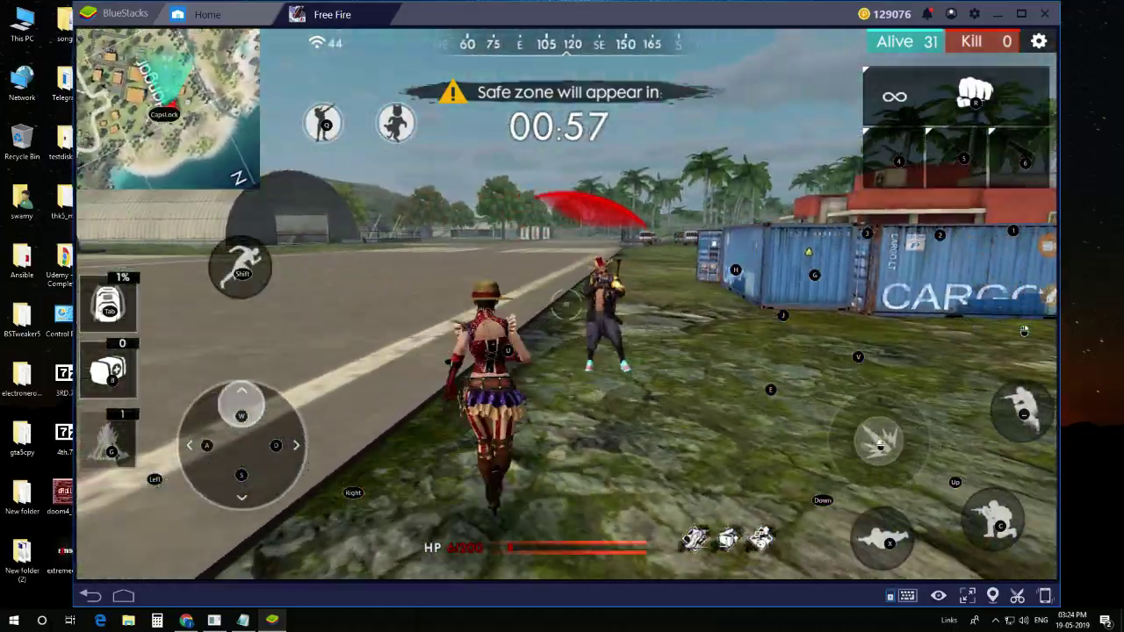
key(a)
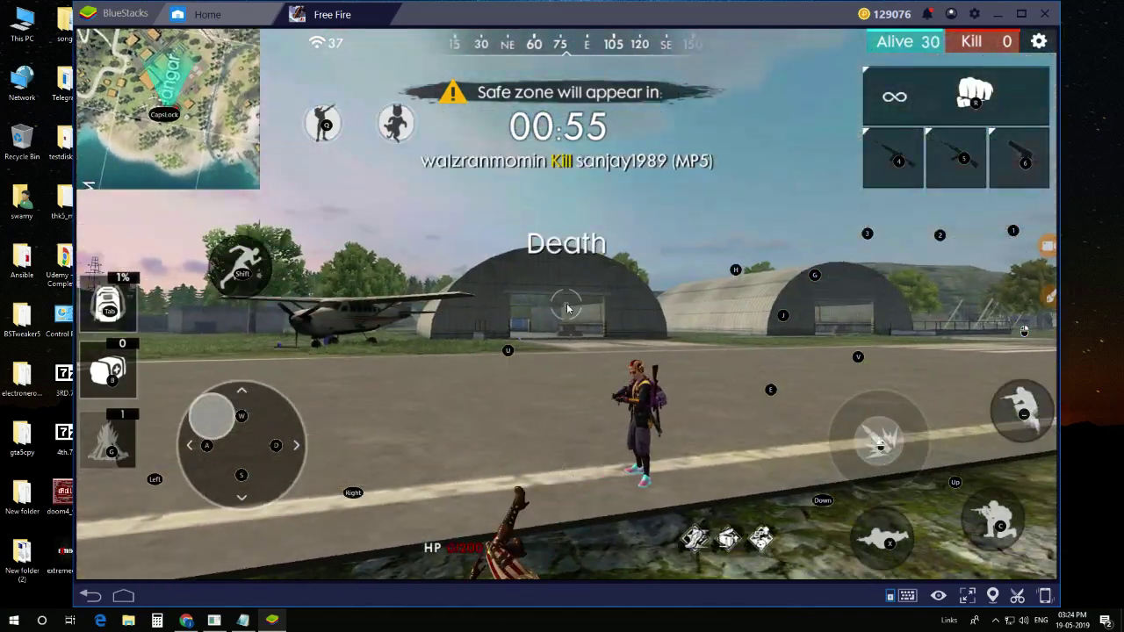